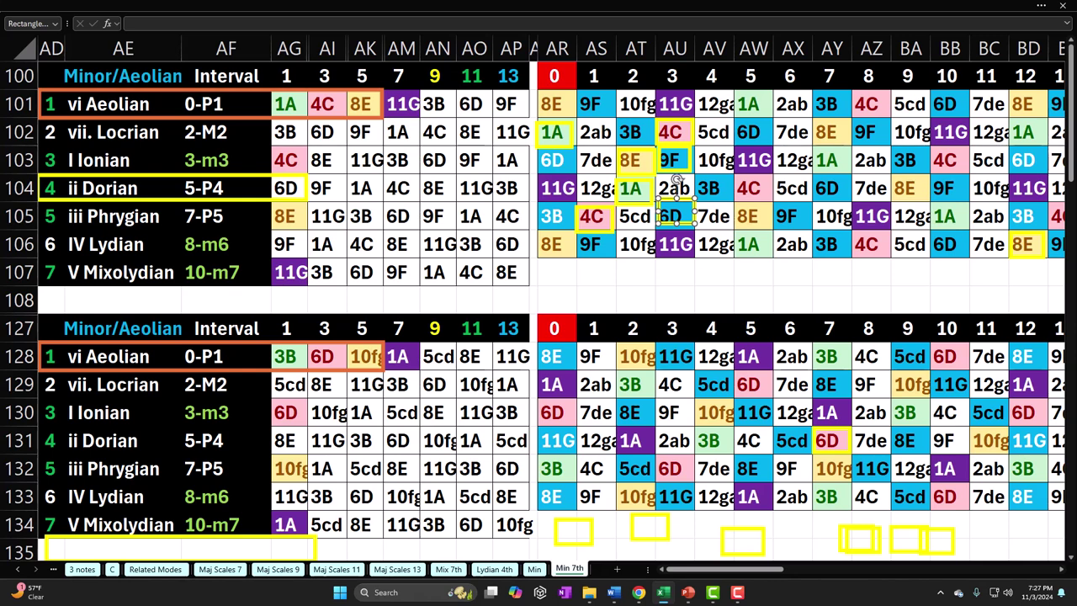
- Examine the first Minor/Aeolian table: fretboard range AR101:BC106, the mode title, the vi Aeolian label and the 7 column heading
left_click(553, 104)
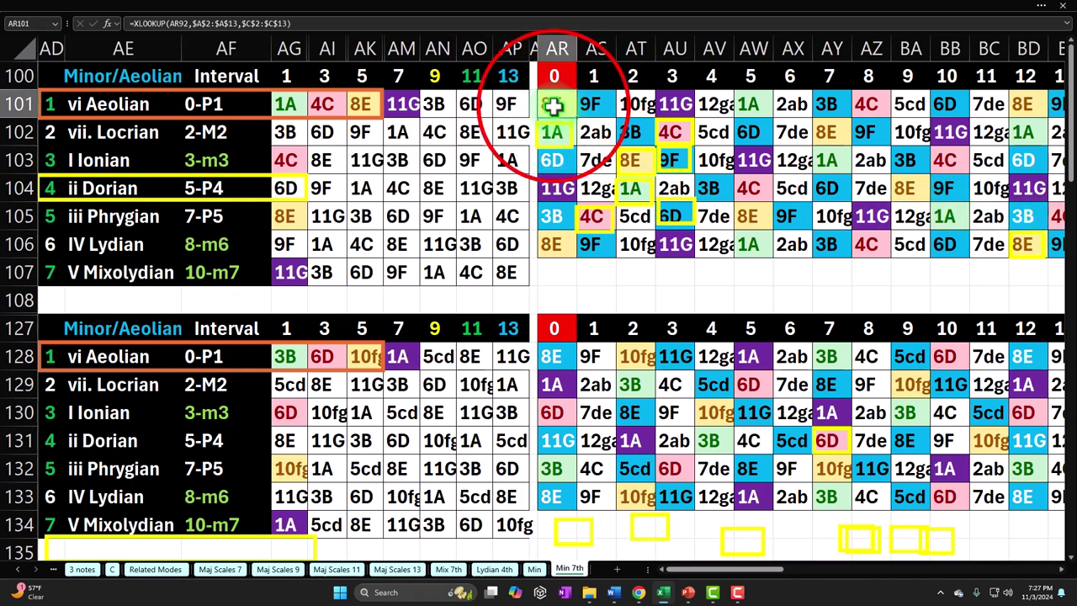
left_click_drag(553, 104, 976, 251)
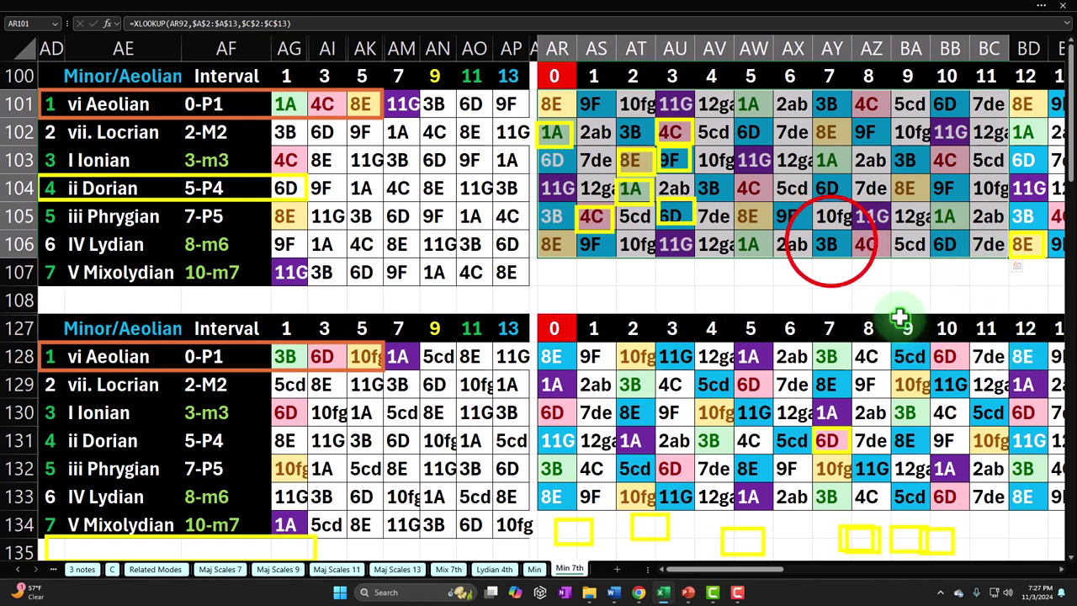
left_click(831, 242)
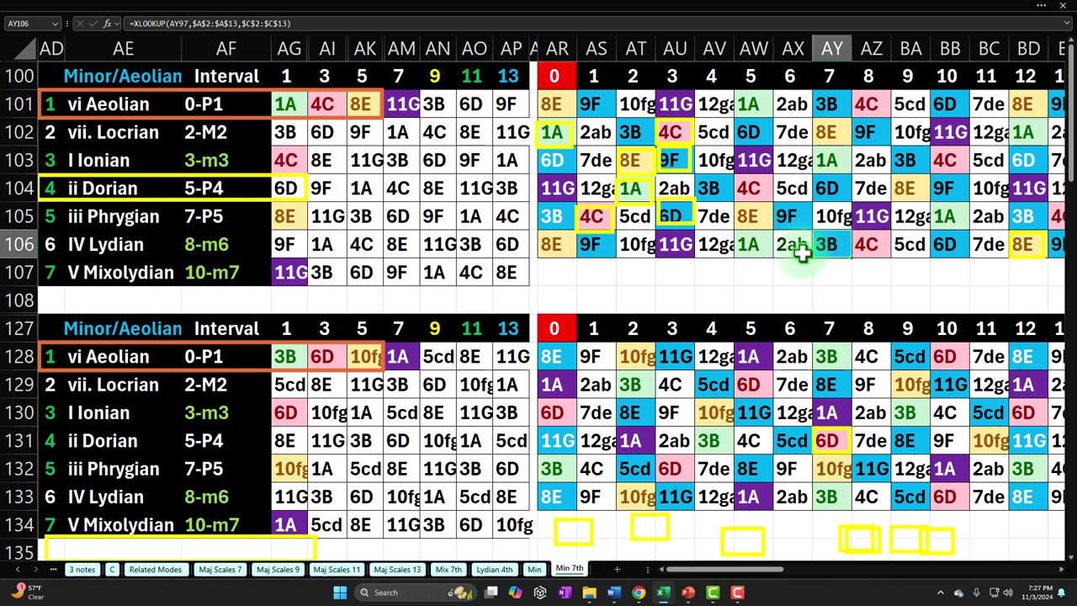
left_click(148, 69)
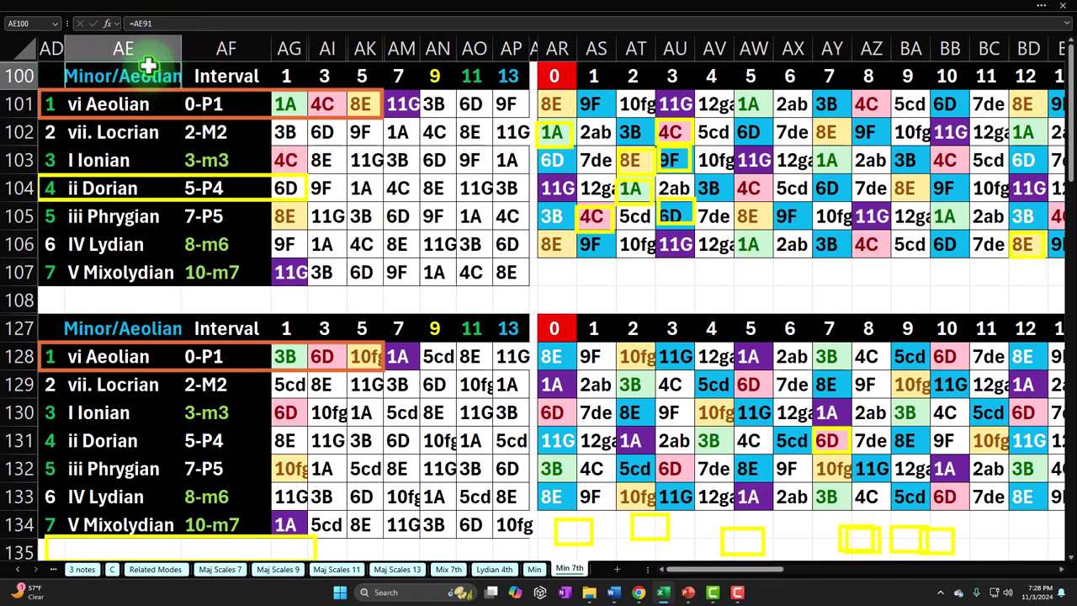
left_click(145, 103)
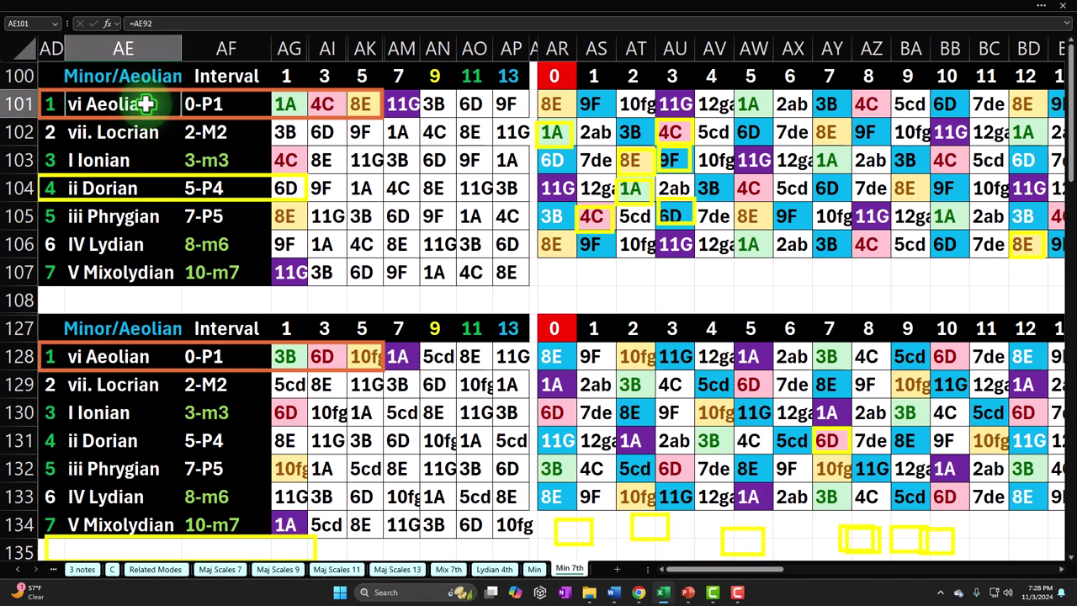
left_click(401, 79)
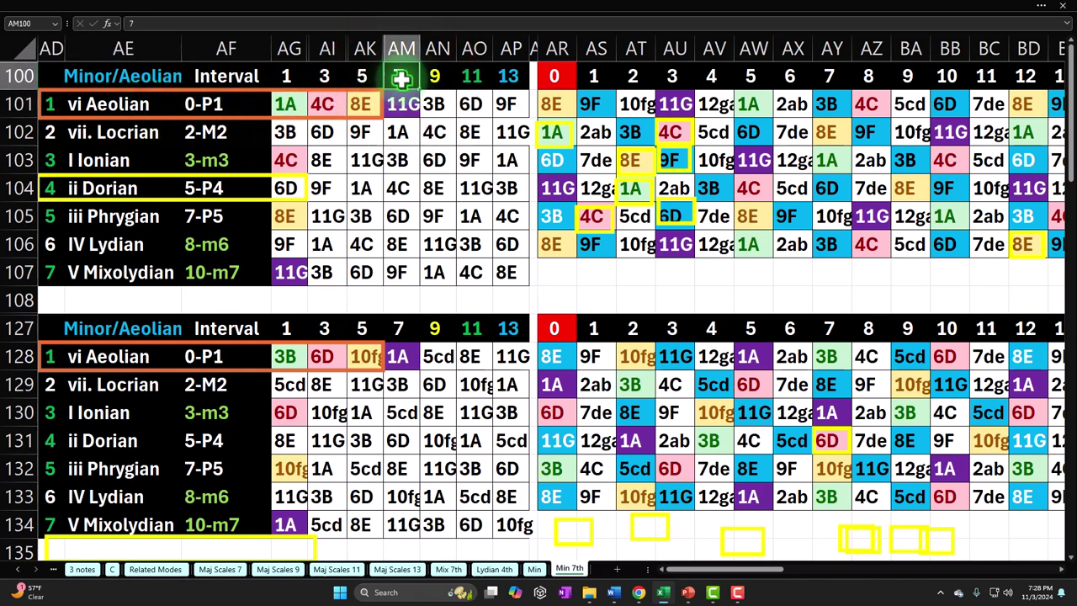
- Examine the fret 5 notes in AW101:AW106, focusing on the note in AW103
left_click(760, 161)
left_click_drag(760, 160, 751, 206)
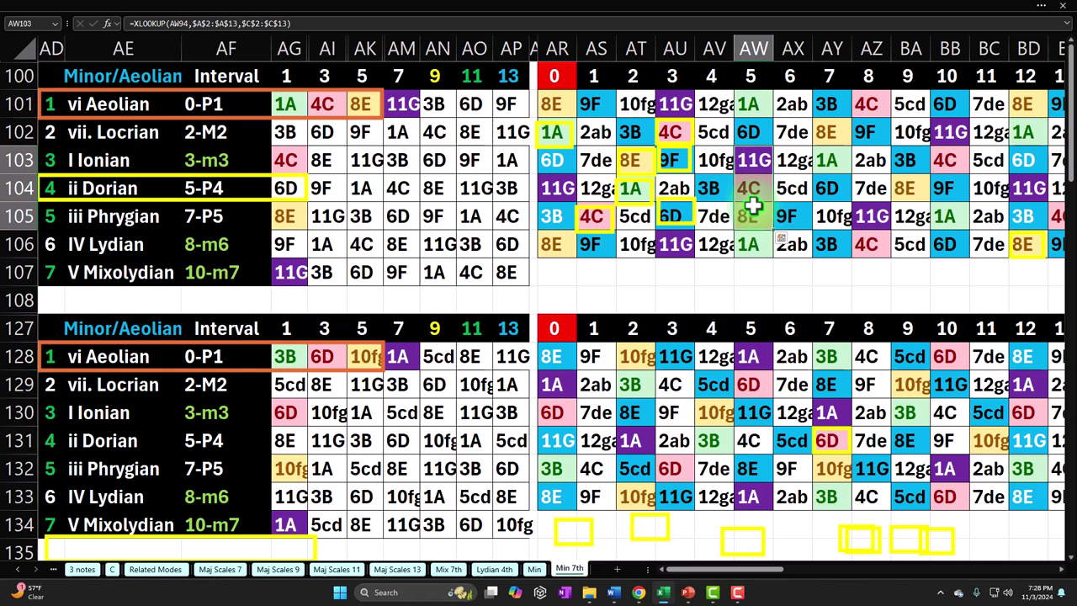
left_click_drag(751, 104, 751, 244)
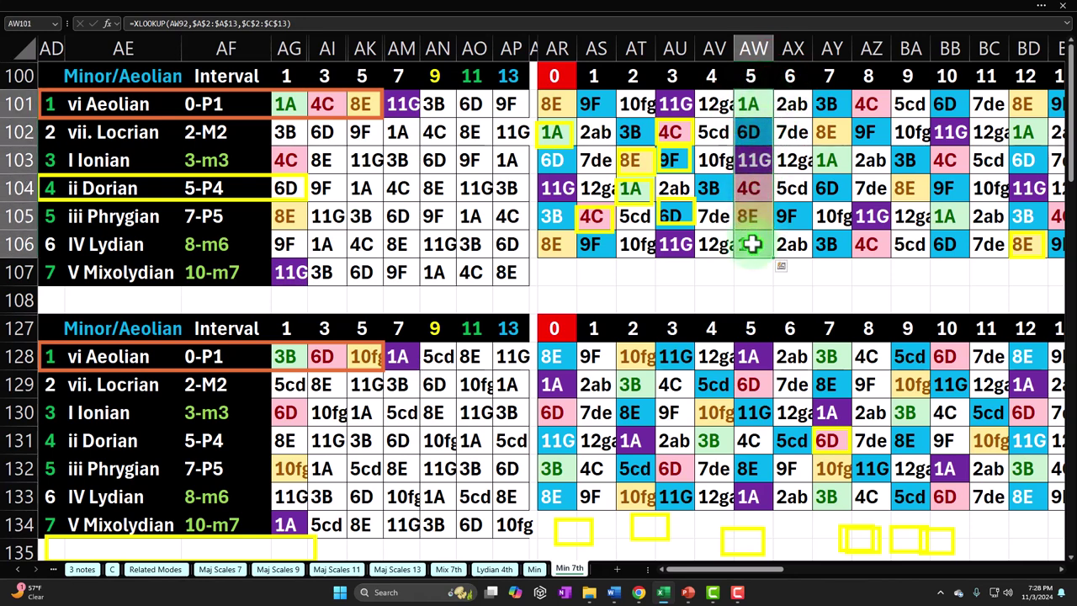
left_click(758, 158)
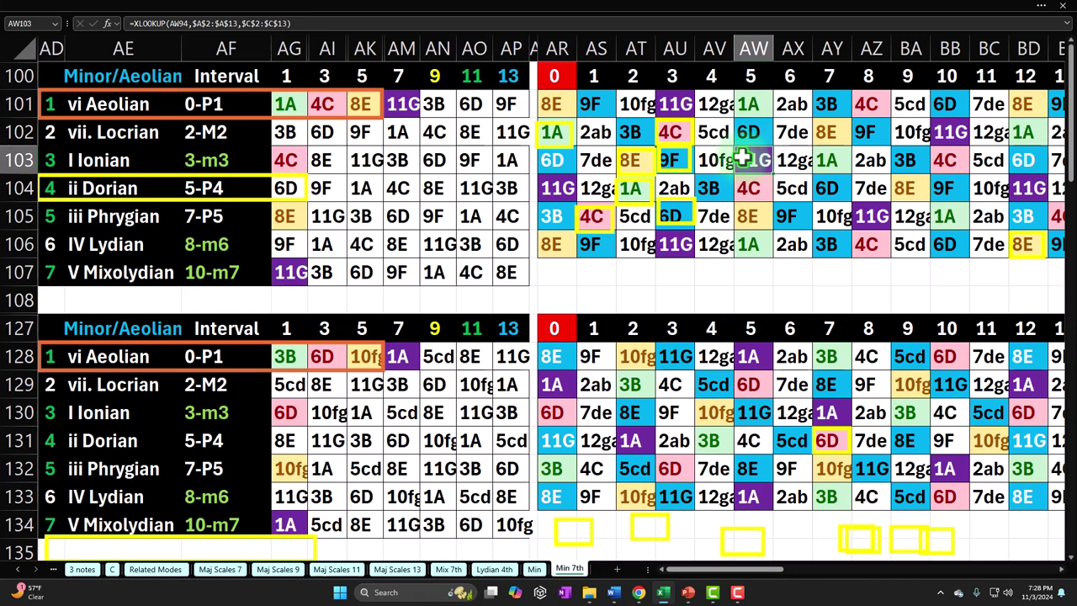
- Compare the vi Aeolian triad notes in AG101:AK101 with the seventh in AM101
left_click(407, 104)
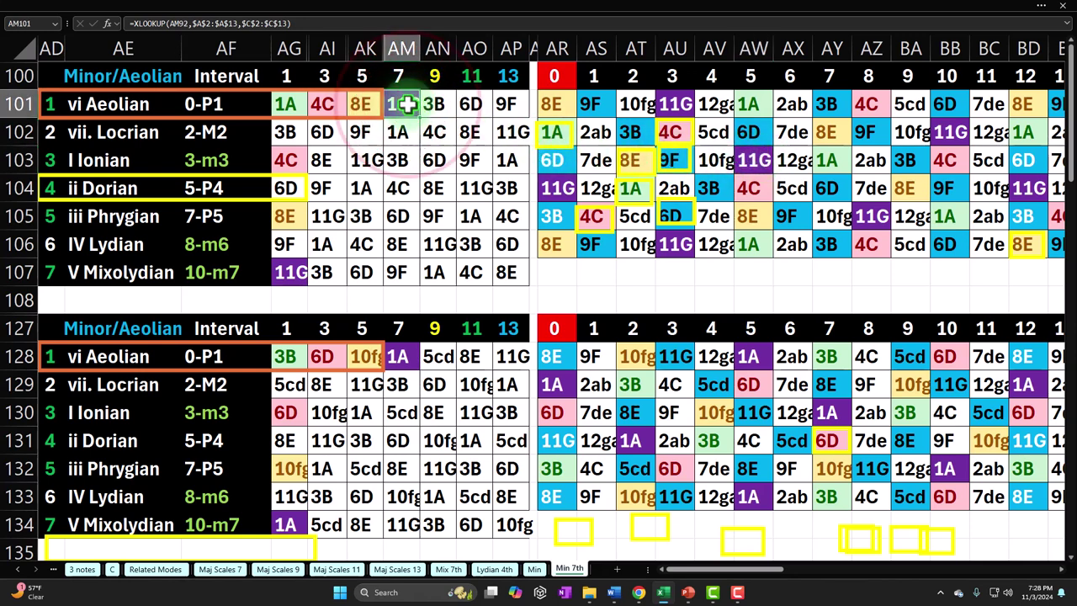
left_click_drag(291, 103, 357, 104)
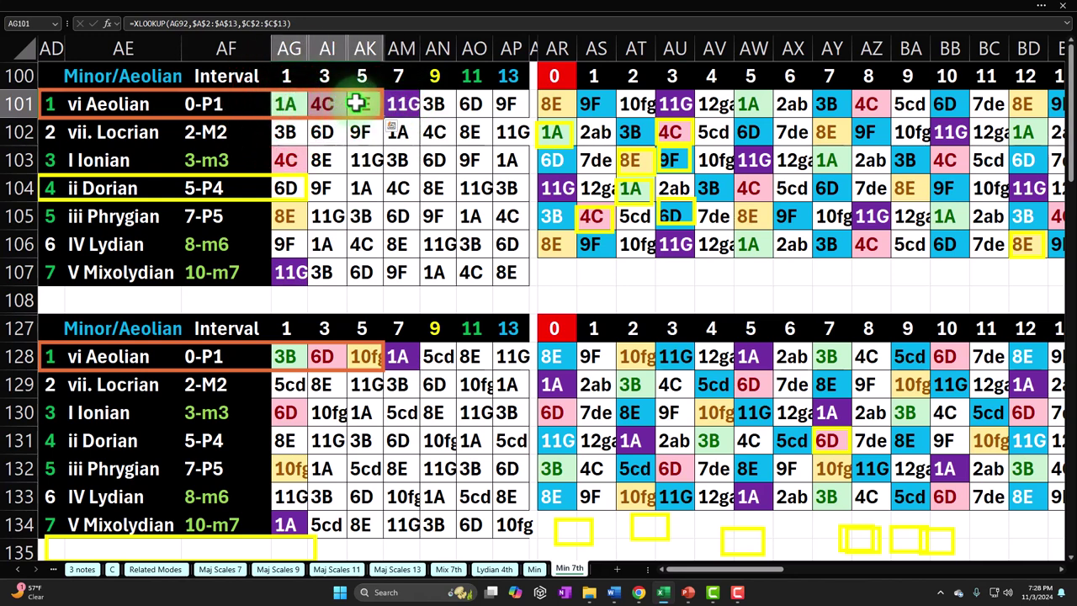
left_click(406, 99)
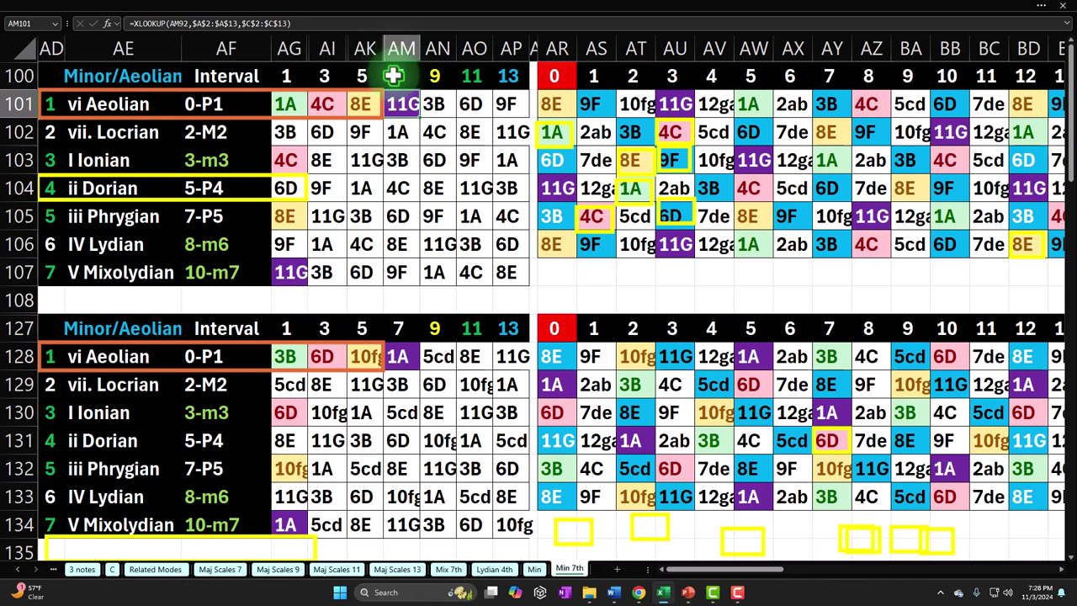
left_click_drag(297, 105, 364, 103)
left_click(367, 103)
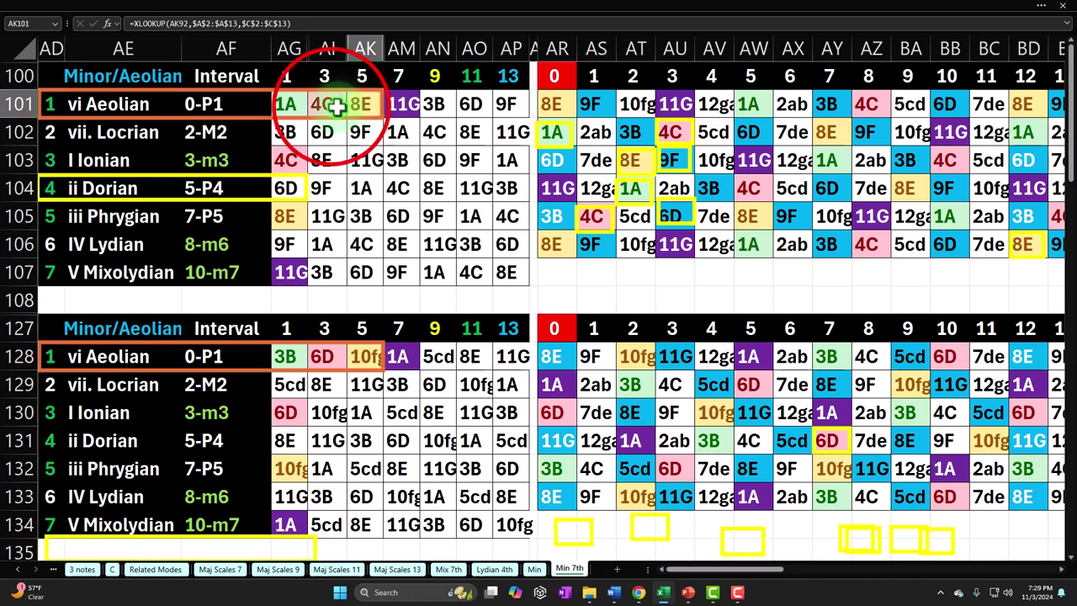
left_click(333, 105)
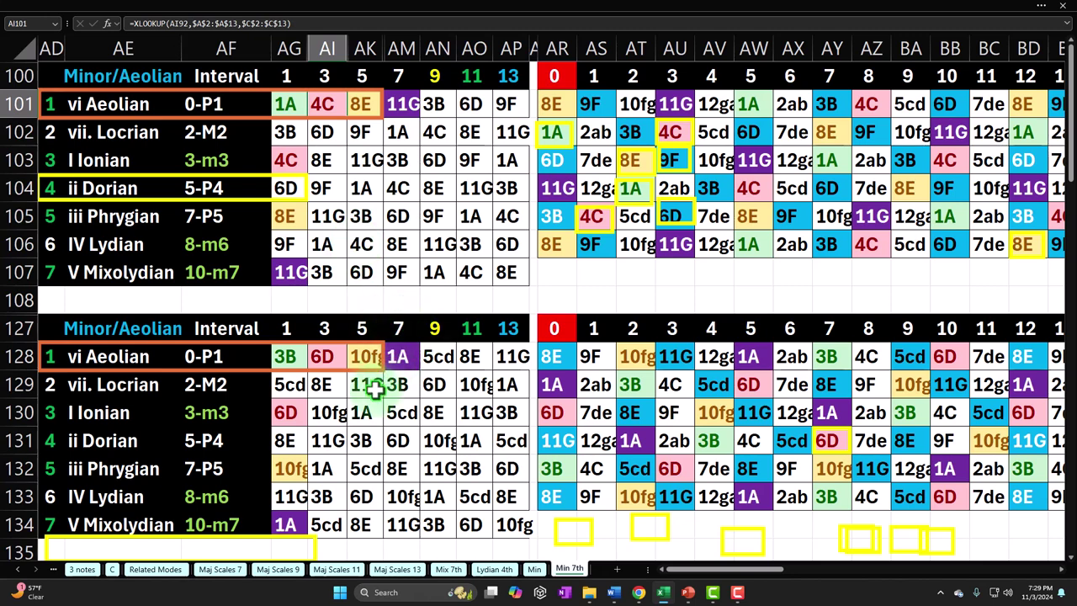
- On the Related Modes sheet, examine the Minor/Aeolian scale notes in AG101:AG107 and the ii Dorian and iii Phrygian labels
left_click(164, 572)
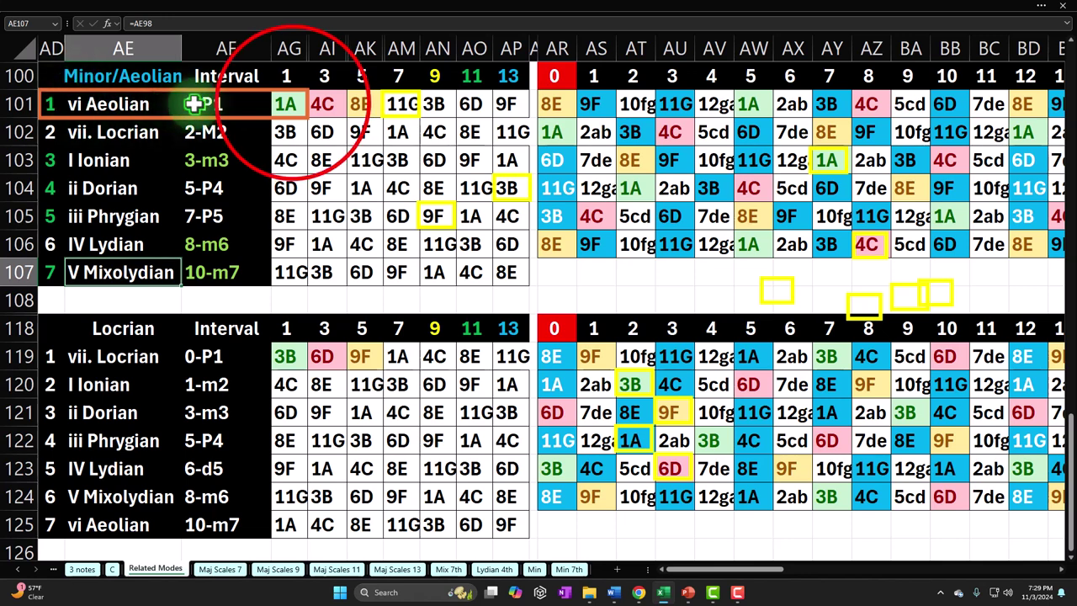
left_click_drag(286, 105, 287, 265)
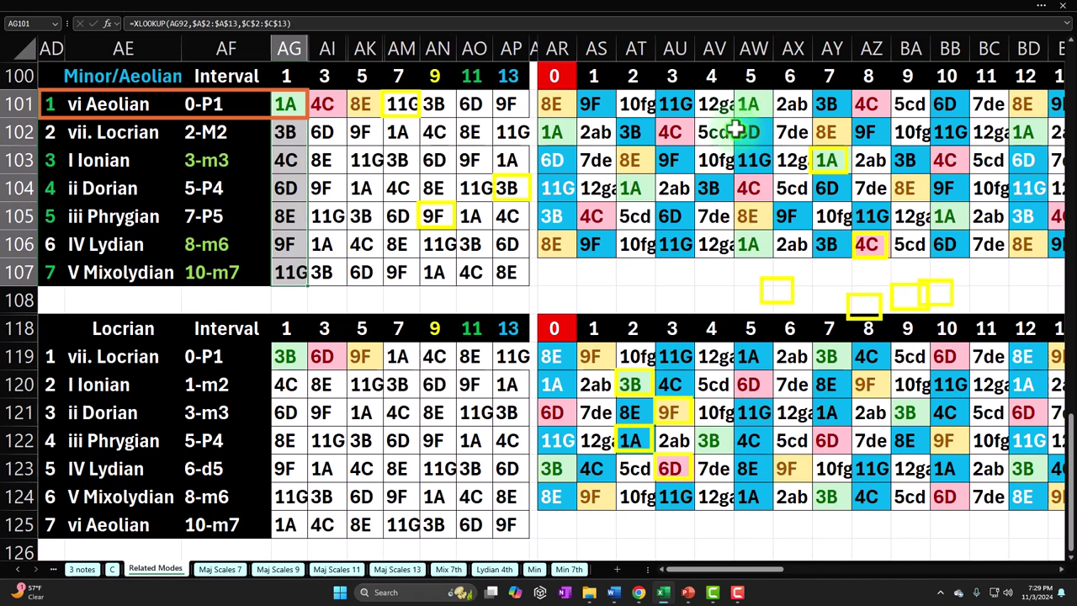
left_click(153, 97)
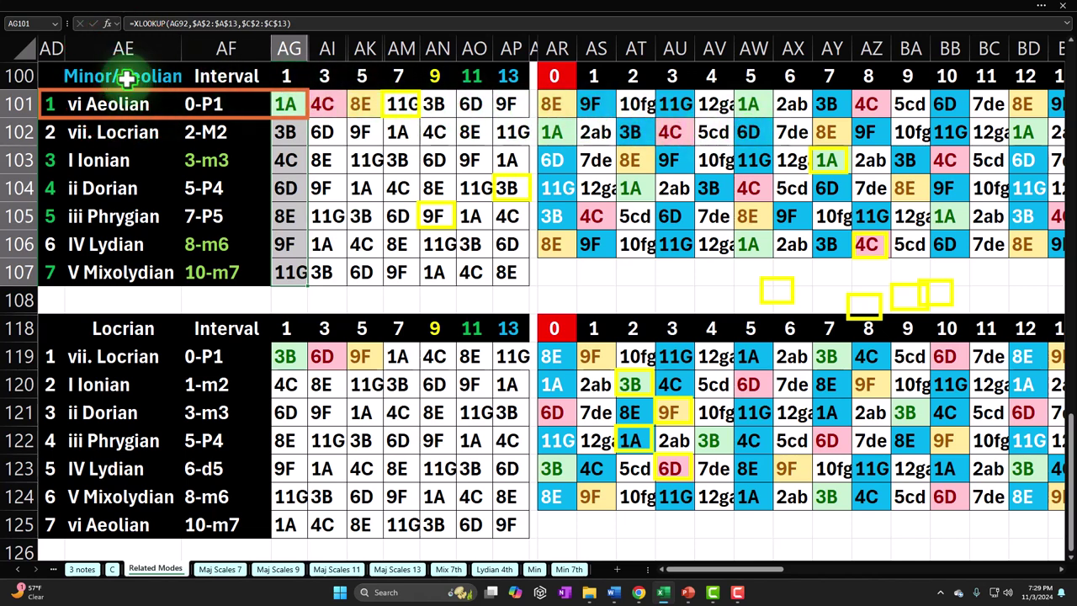
left_click(125, 79)
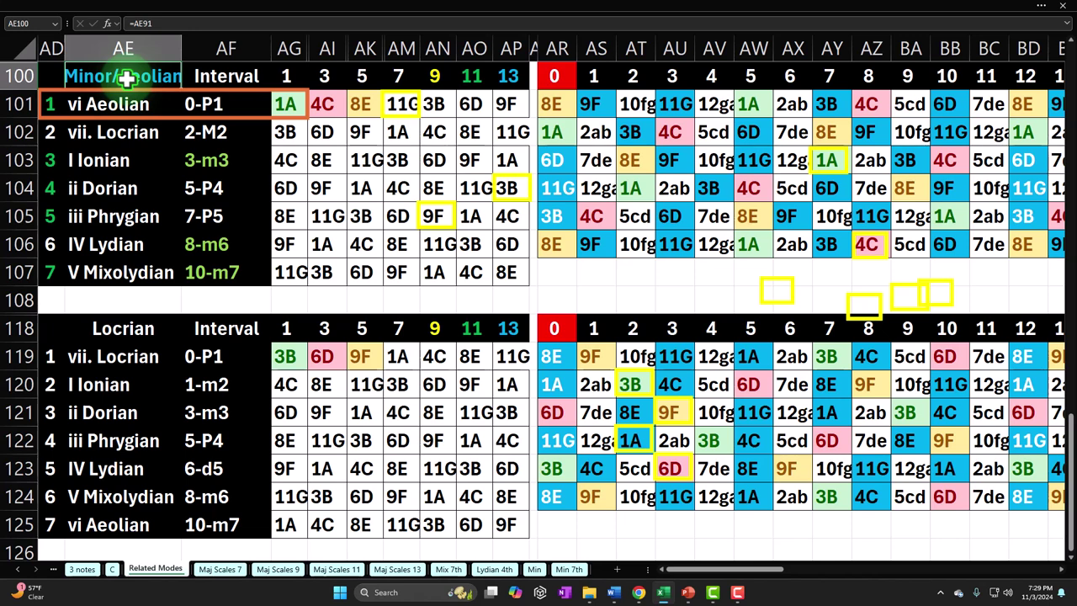
left_click_drag(58, 186, 93, 208)
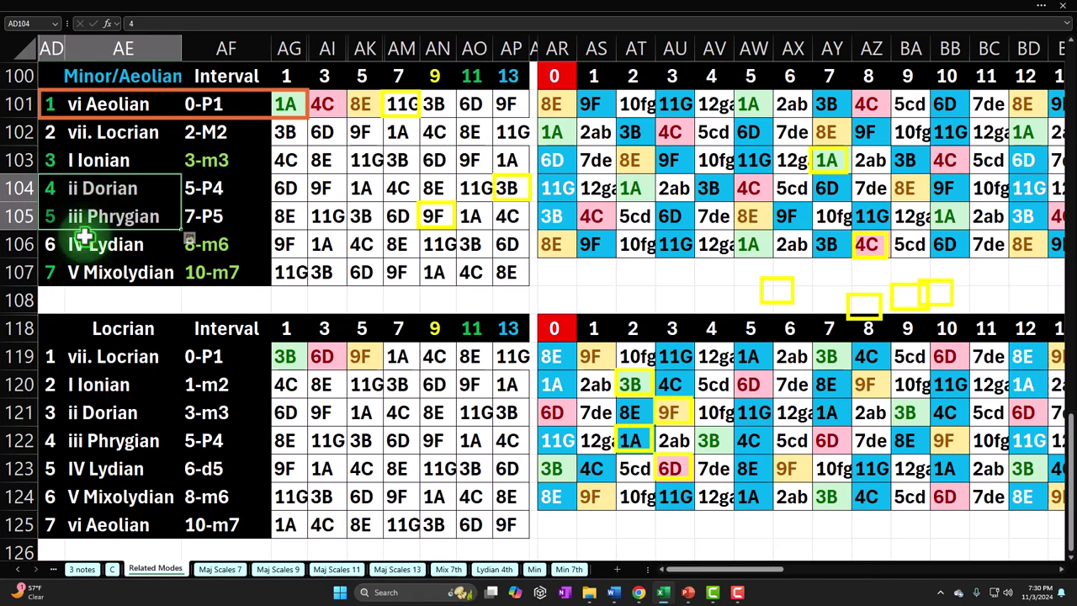
- Compare with the Major/Ionian table, highlighting the vi Aeolian, IV Lydian and V Mixolydian labels
scroll(84, 236, "up", 15)
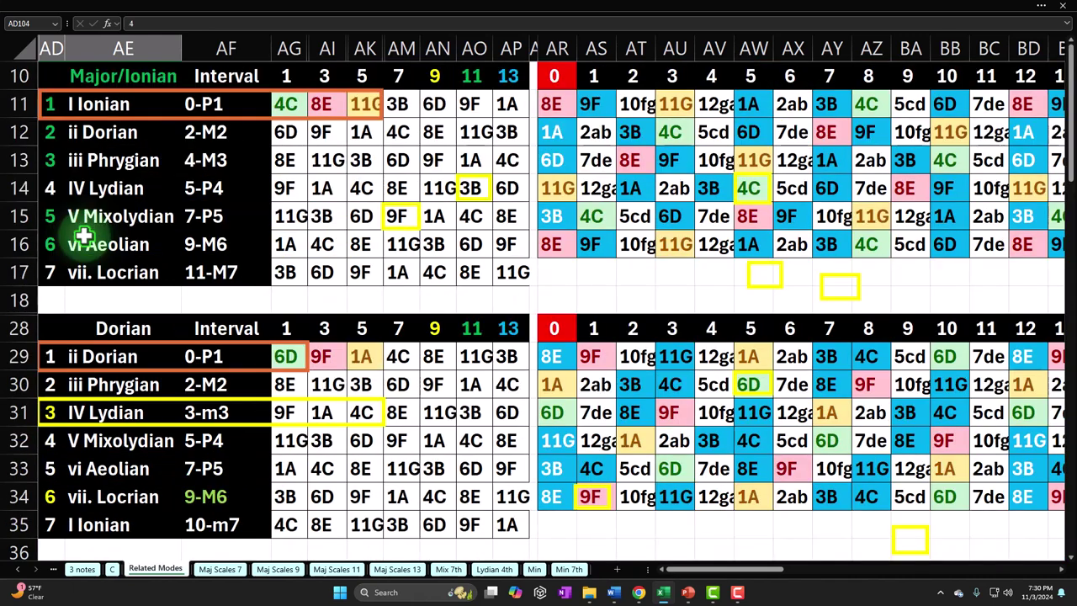
left_click_drag(45, 243, 110, 249)
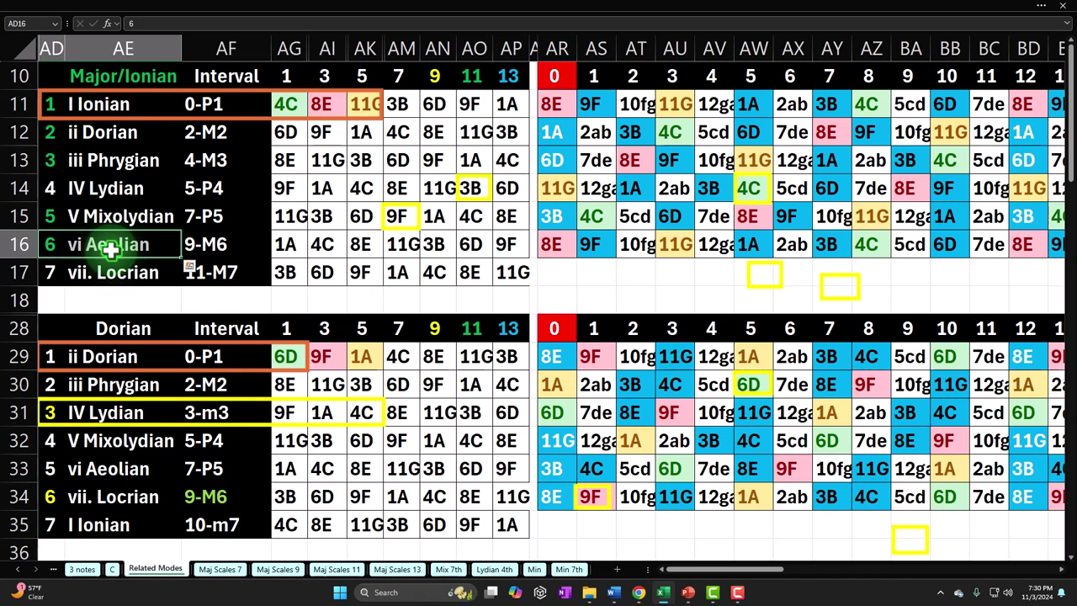
left_click(137, 186)
left_click_drag(133, 206, 132, 208)
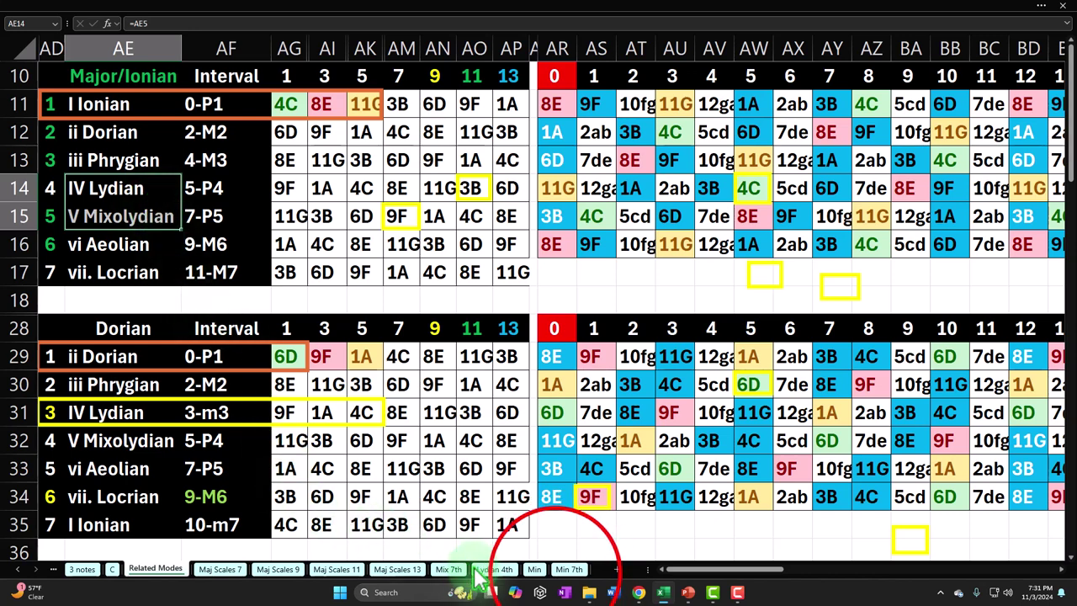
- Return to the Min 7th sheet and examine the first table's 1, 4 and 5 degrees, their root notes and the 9, 11, 13 headings
left_click(564, 569)
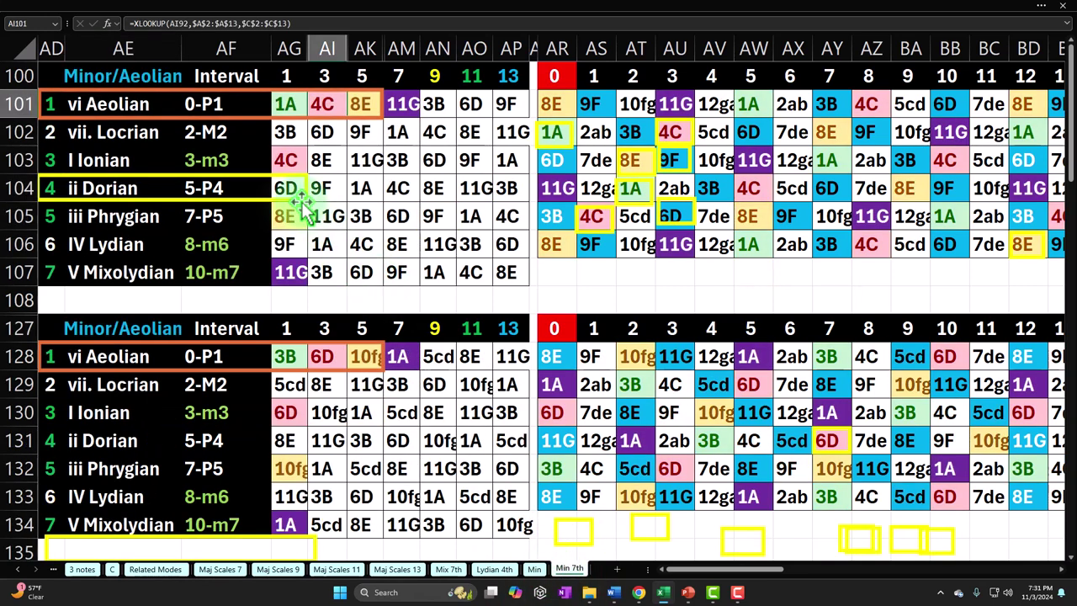
left_click(109, 104)
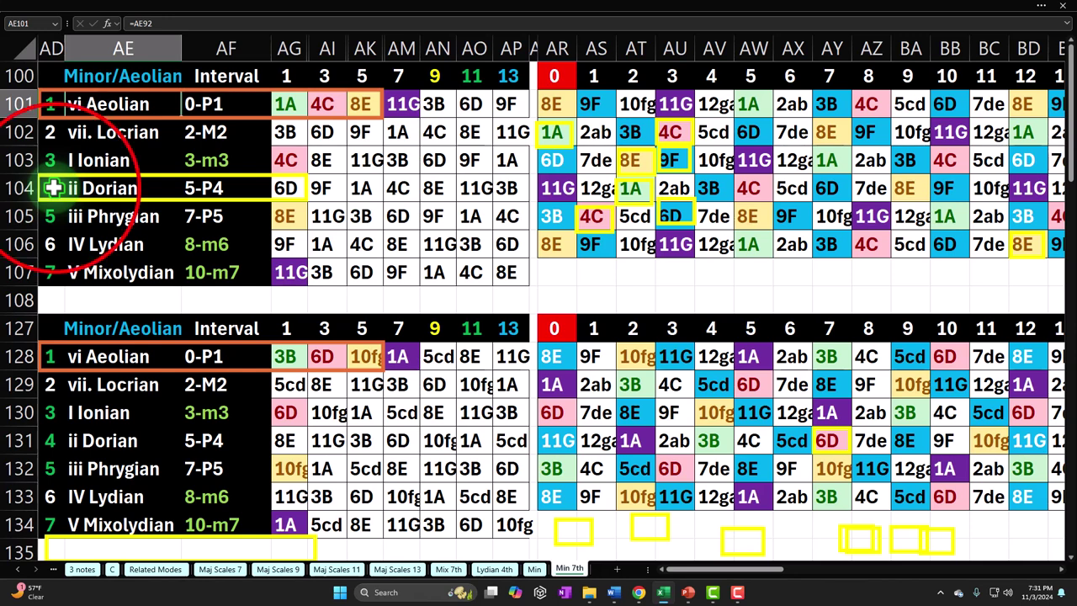
left_click(53, 187)
type("4")
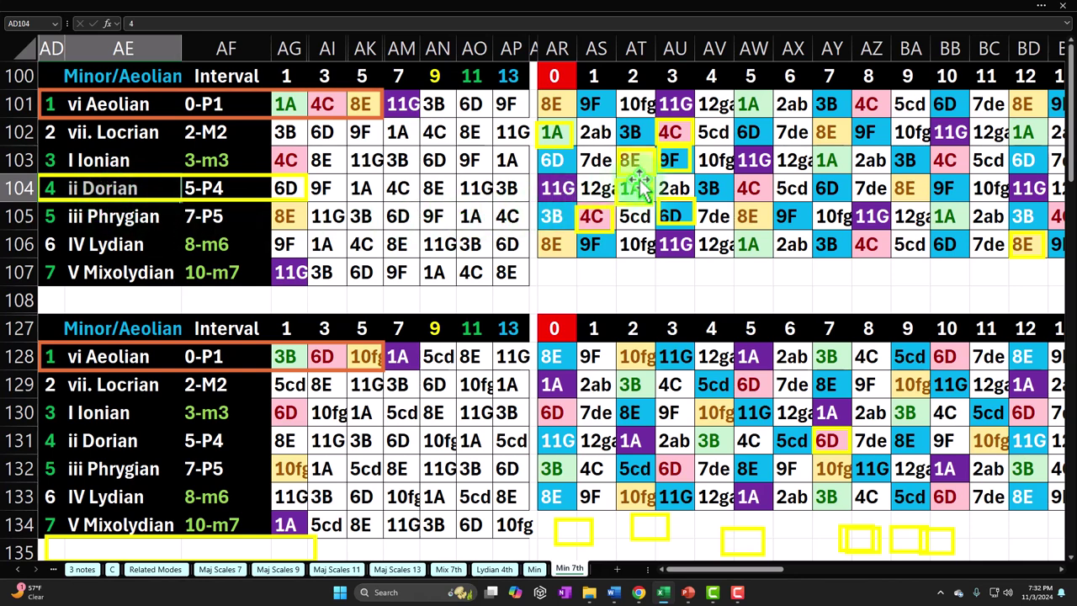
left_click(51, 104)
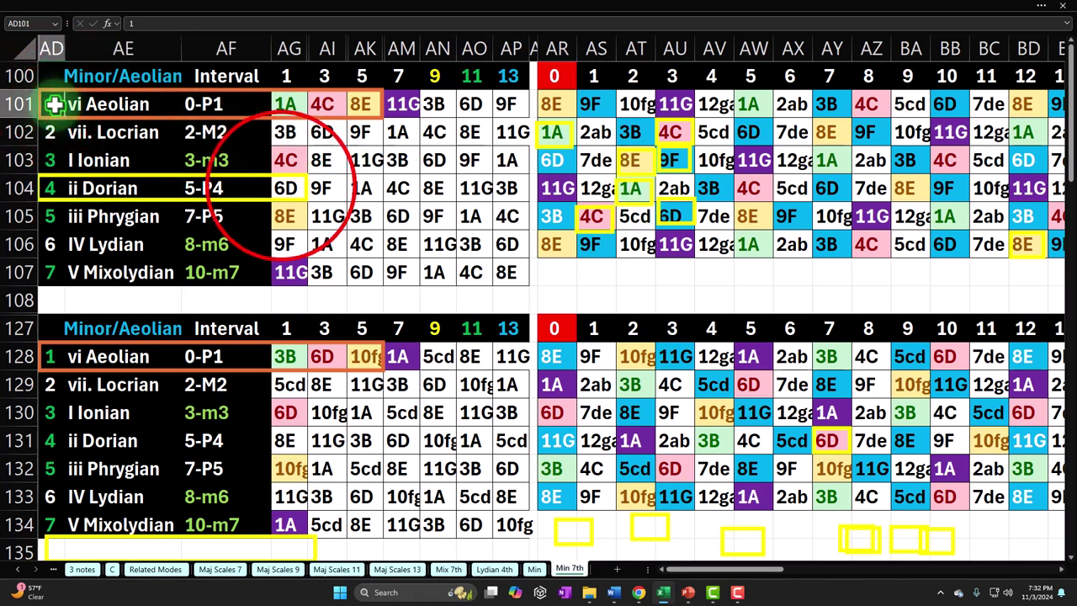
left_click(281, 181)
left_click(284, 213)
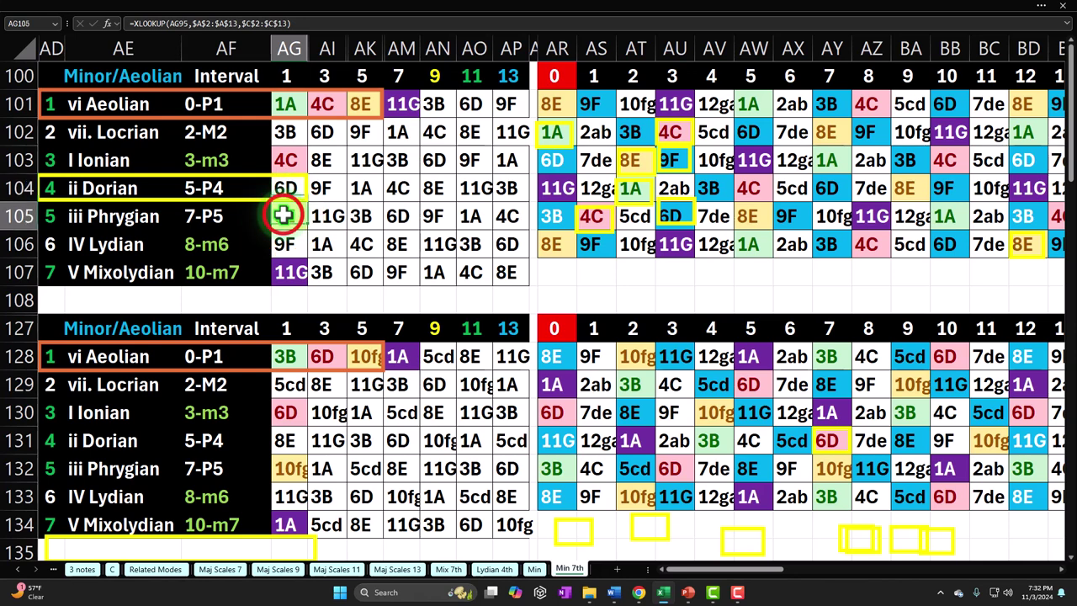
left_click_drag(429, 79, 504, 76)
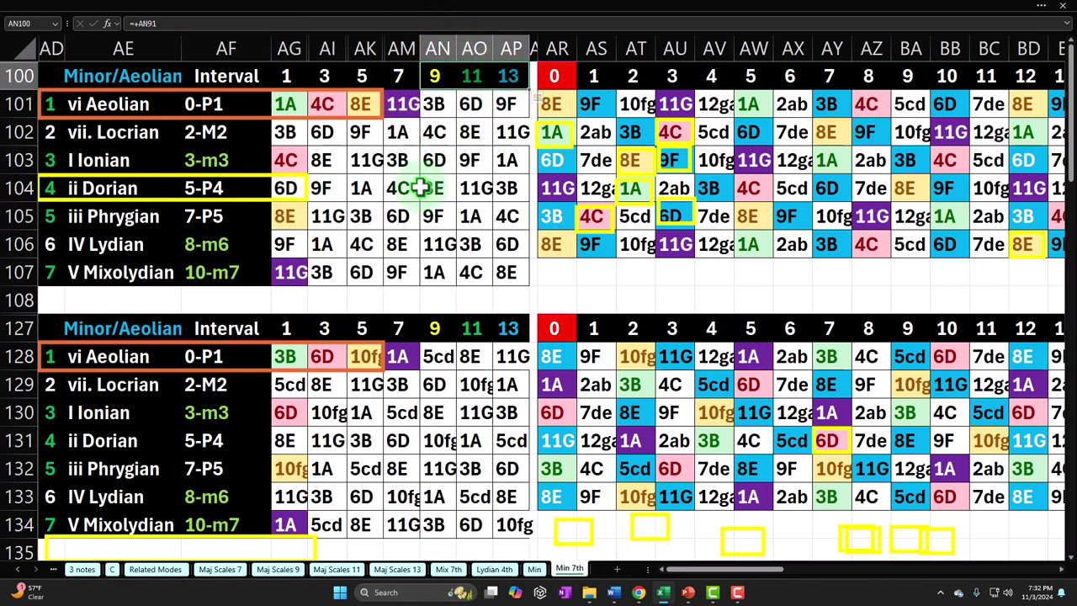
left_click(61, 187)
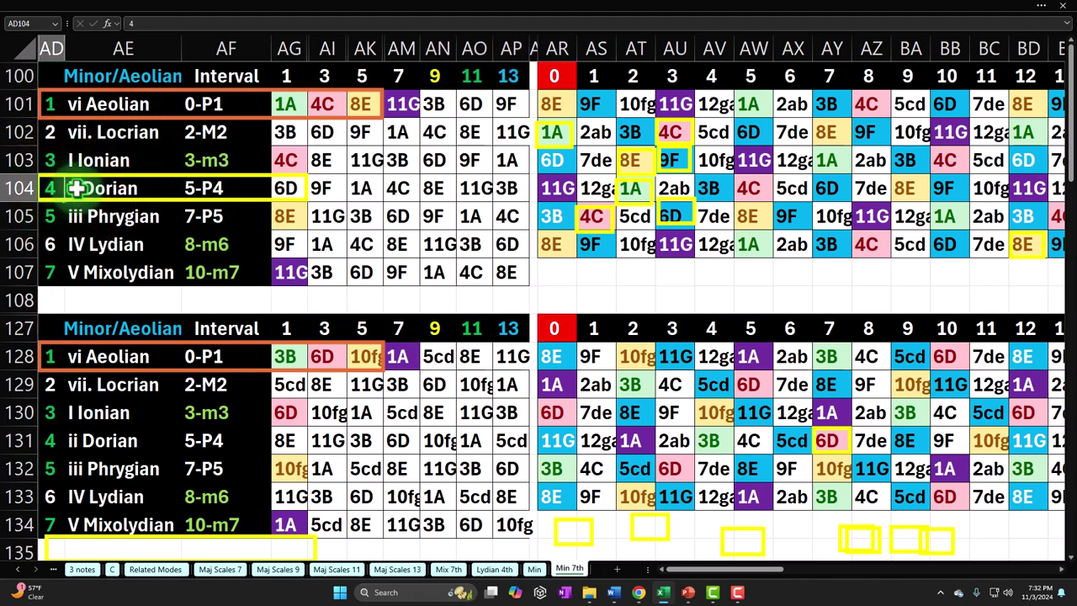
- Examine the Minor/Aeolian table starting at row 163, focusing on its root note in AG164
scroll(77, 188, "down", 7)
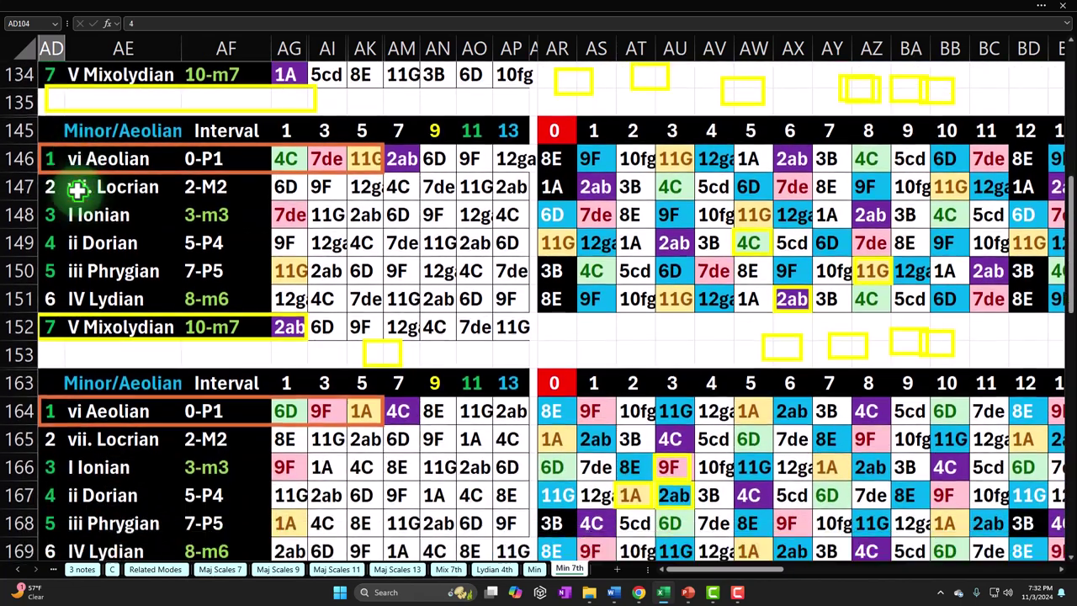
scroll(76, 189, "down", 2)
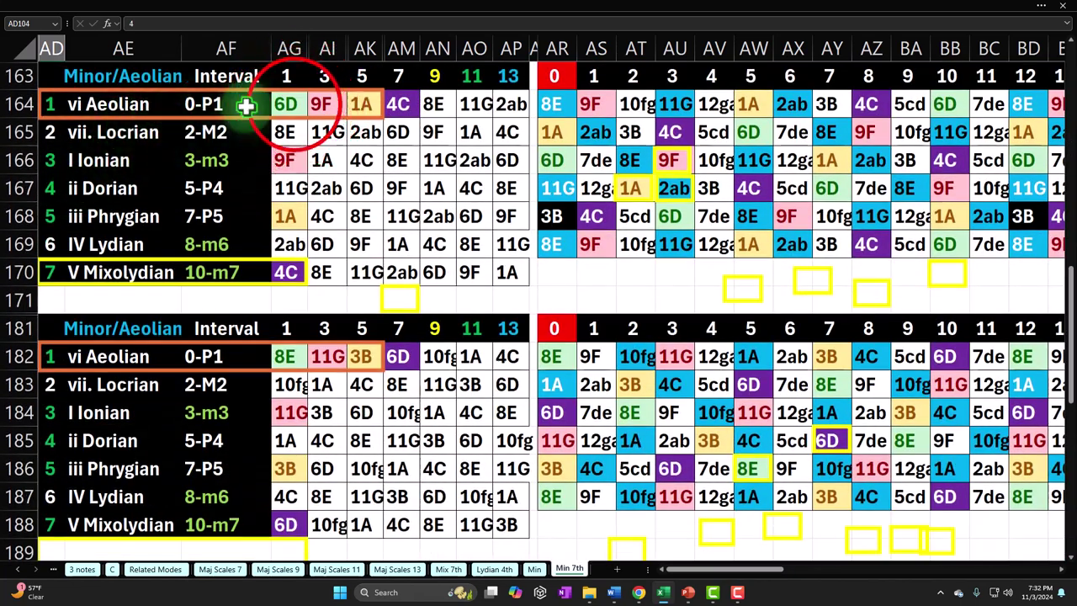
left_click(294, 104)
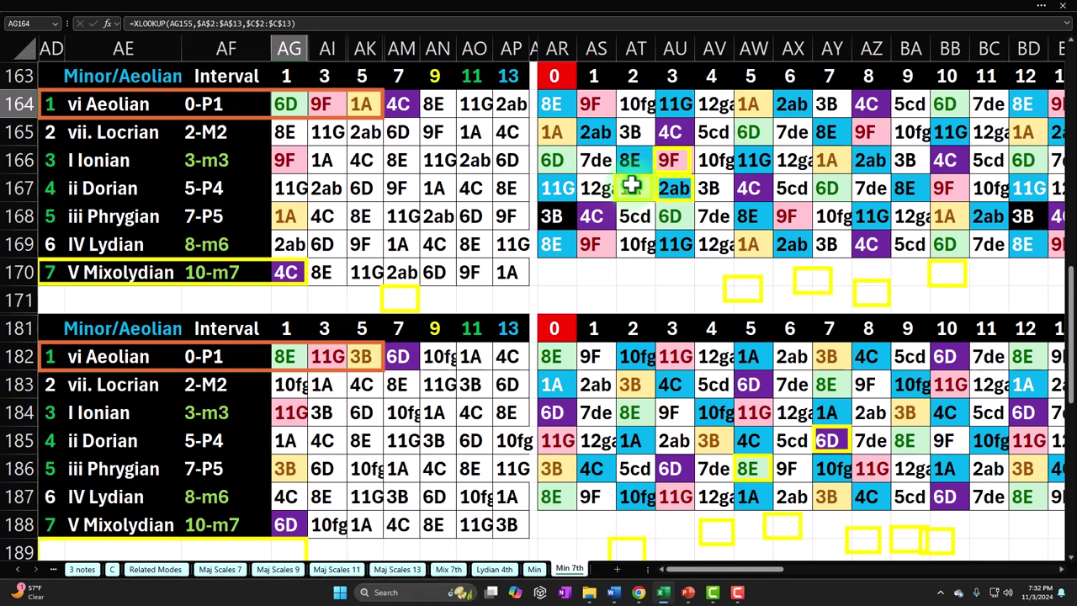
- Return to the table at row 100 and review degrees 4 and 5, focusing on the ii Dorian label
scroll(631, 186, "up", 10)
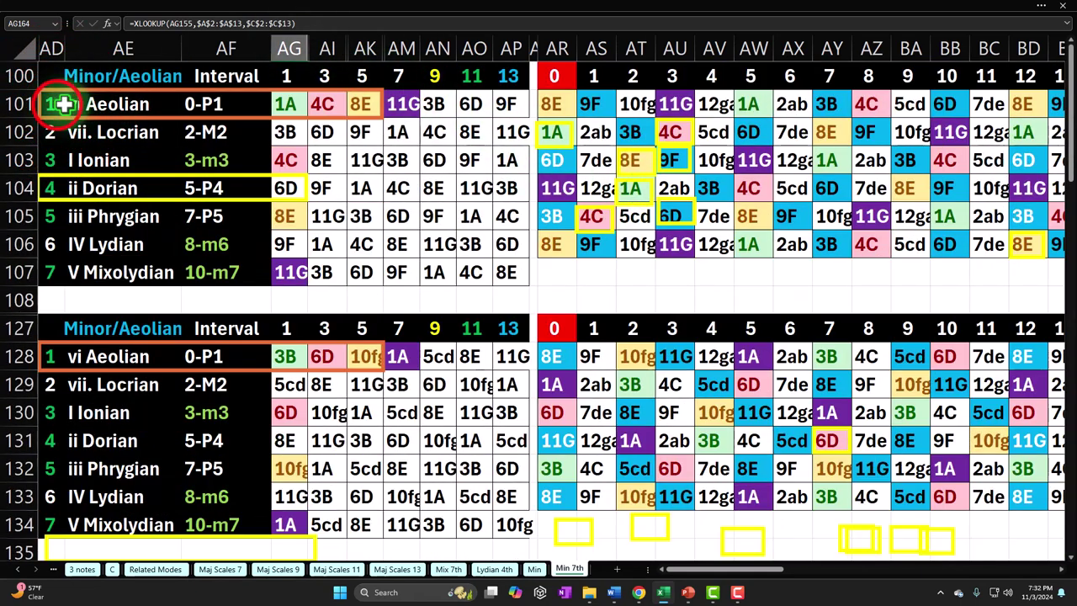
left_click_drag(53, 187, 56, 210)
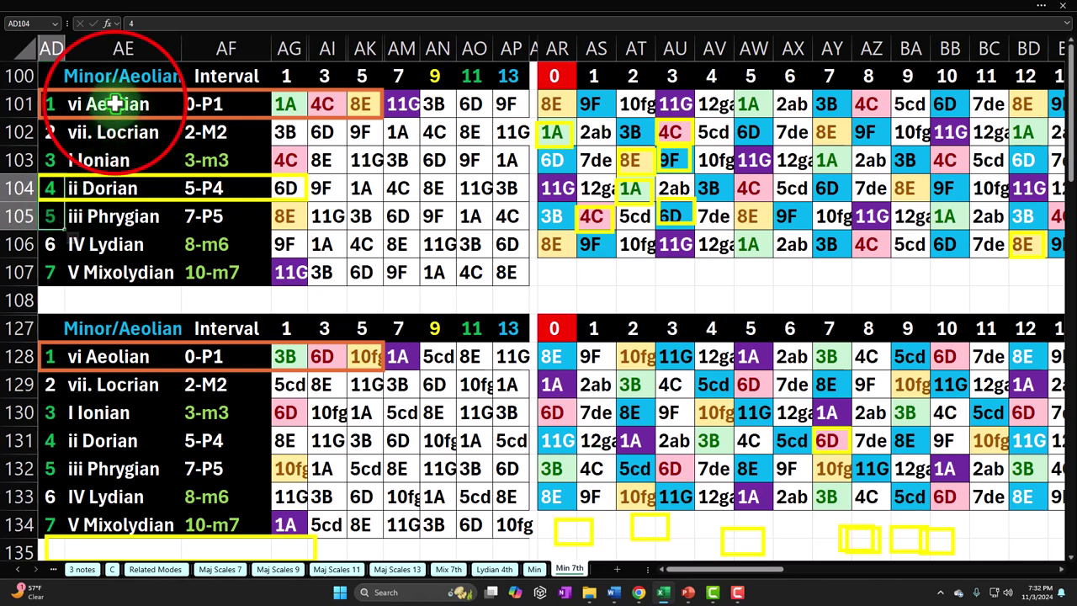
left_click(118, 186)
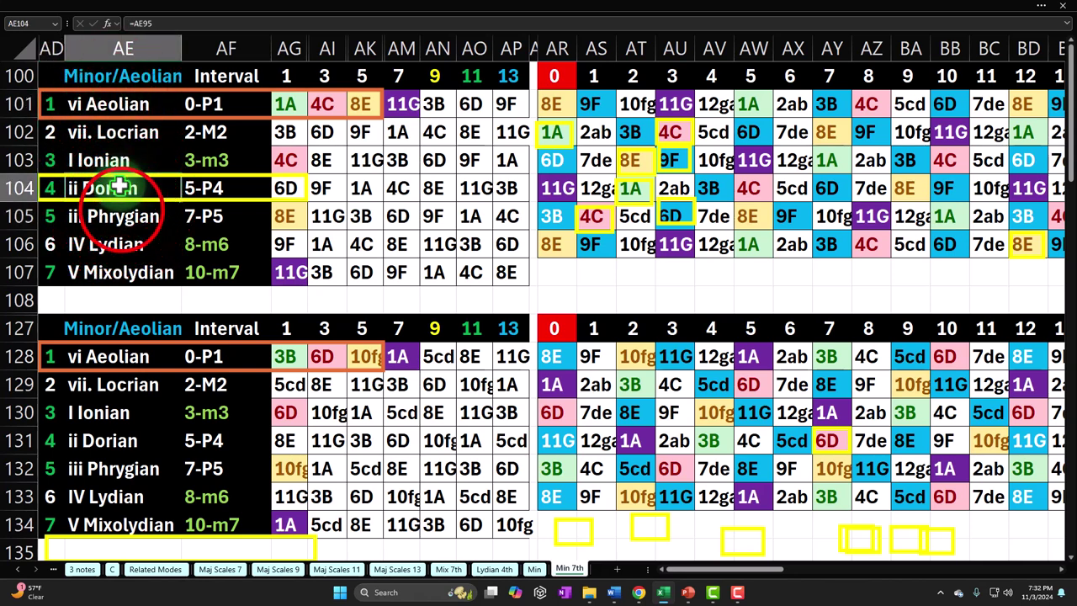
- Examine degrees 1, 4 and 5 in the row 100 Minor/Aeolian table, including the root notes in AG104 and AG105
left_click(122, 210)
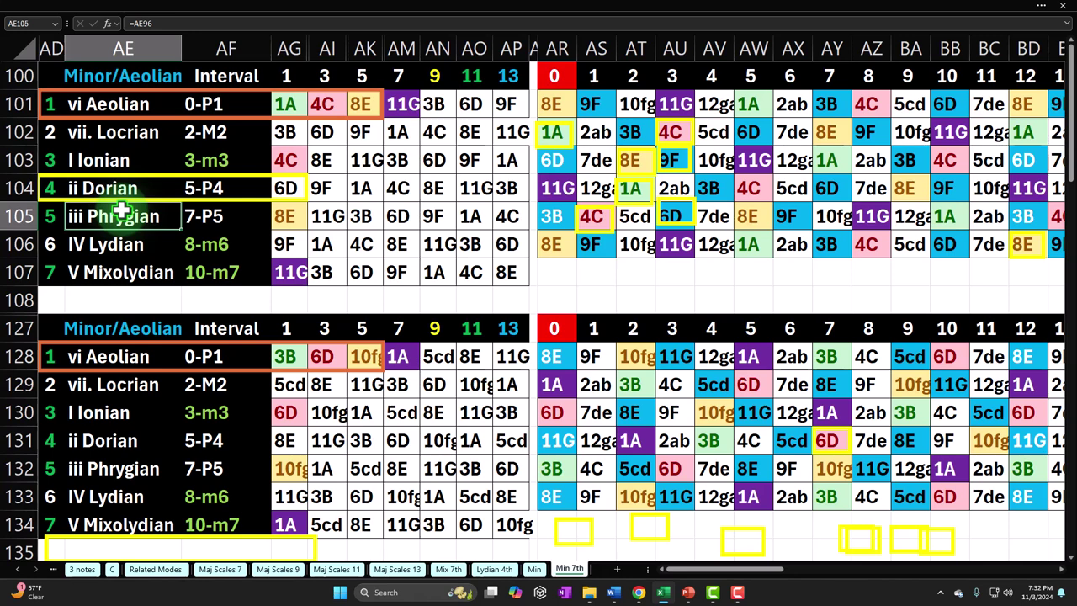
left_click(53, 104)
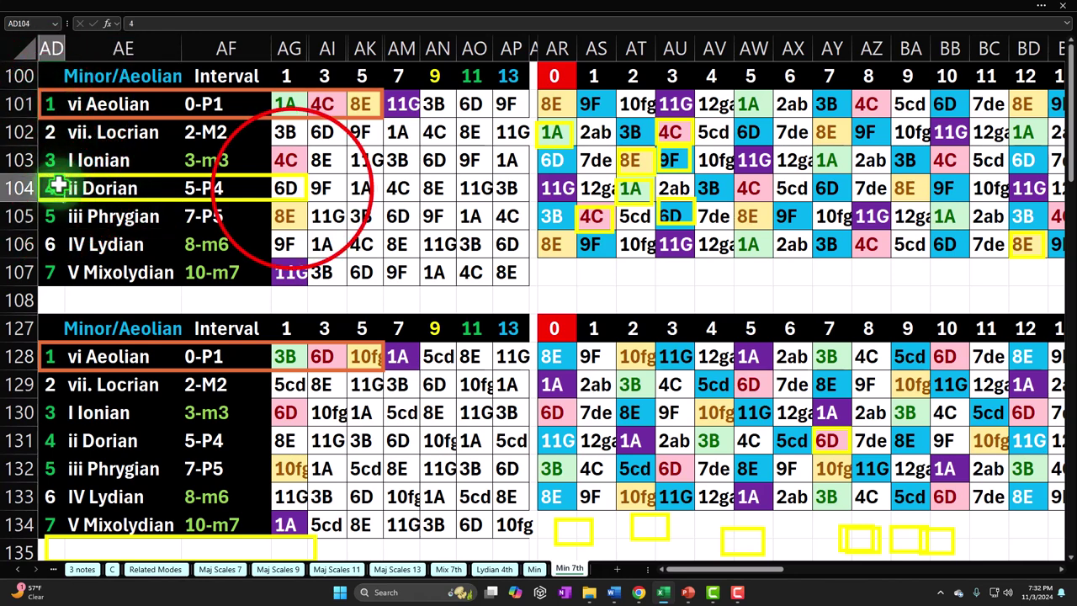
left_click(288, 187)
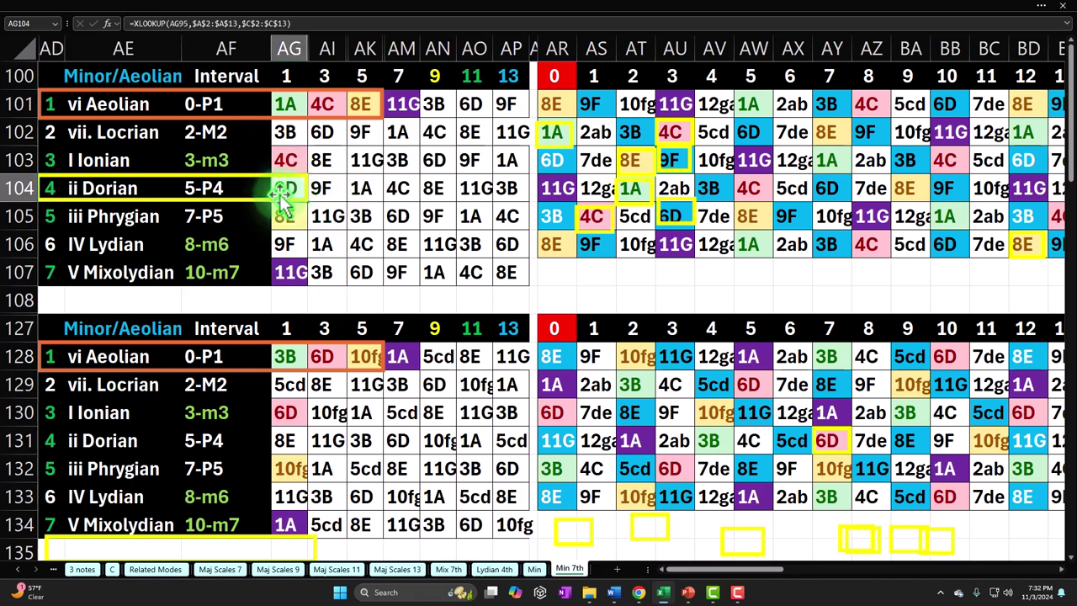
left_click(65, 220)
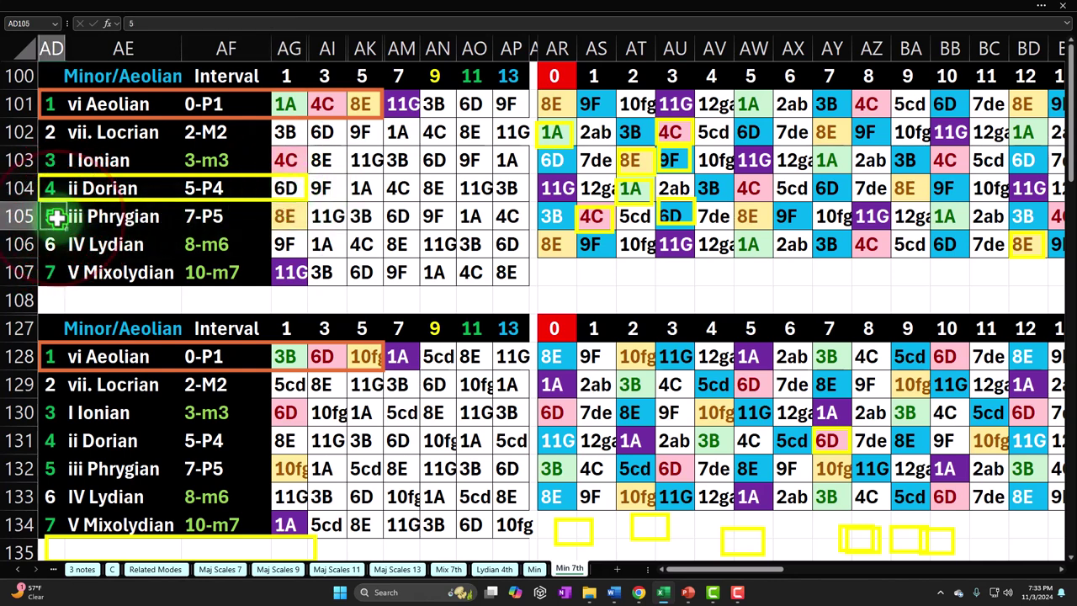
left_click(285, 215)
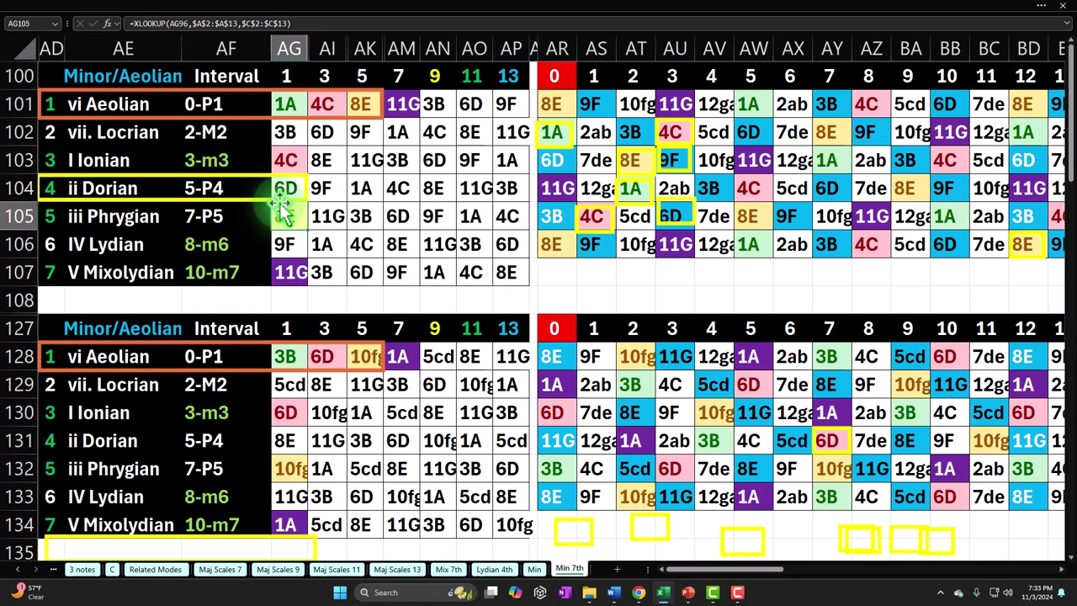
- Compare the vi Aeolian, ii Dorian and iii Phrygian mode labels in the row 100 Minor/Aeolian table
left_click(147, 104)
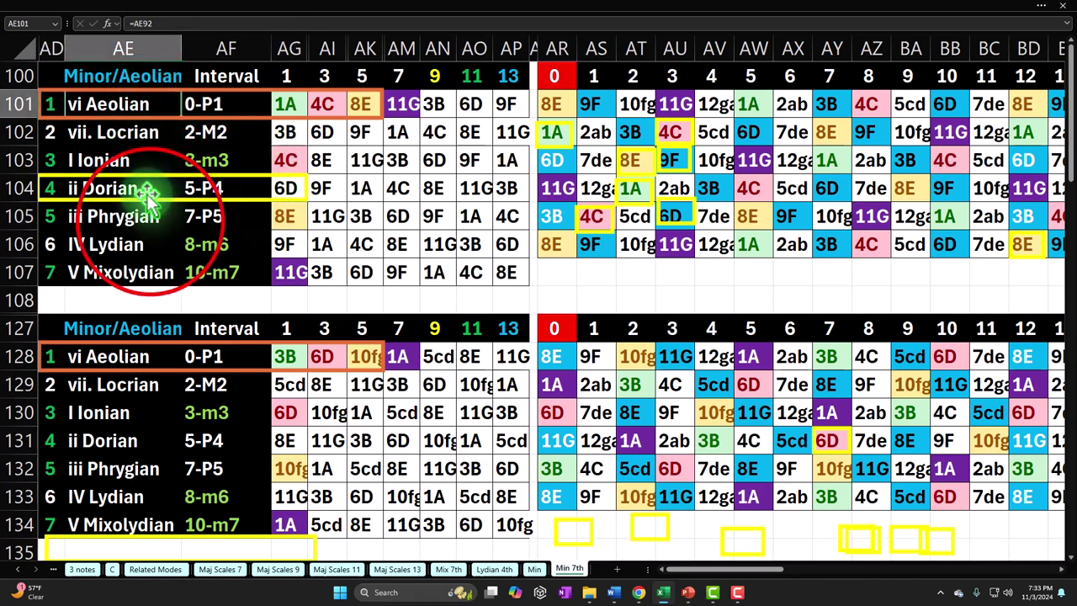
left_click(150, 218)
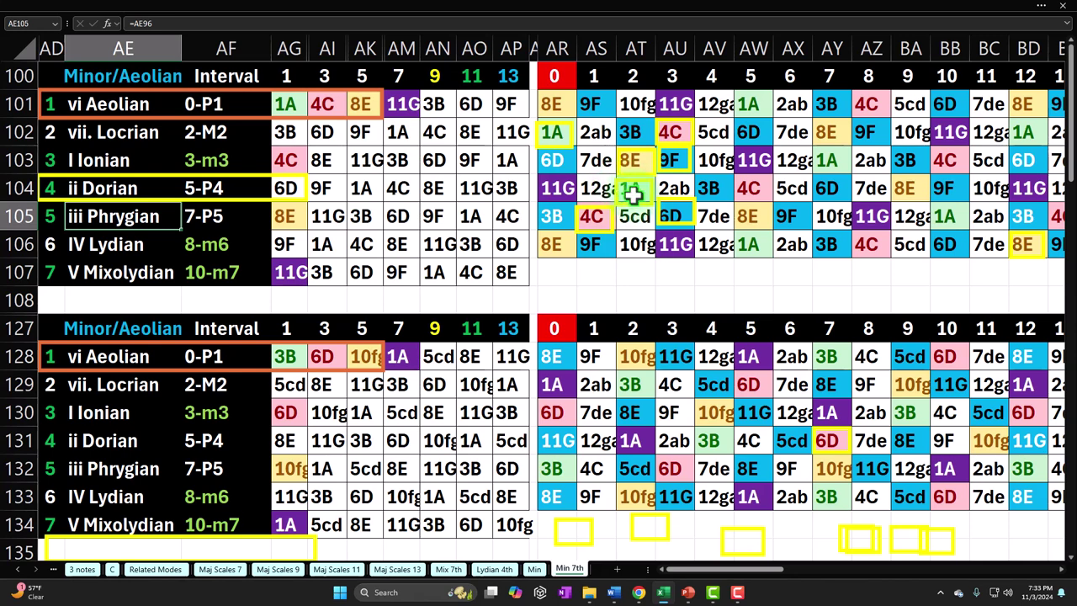
left_click(145, 187)
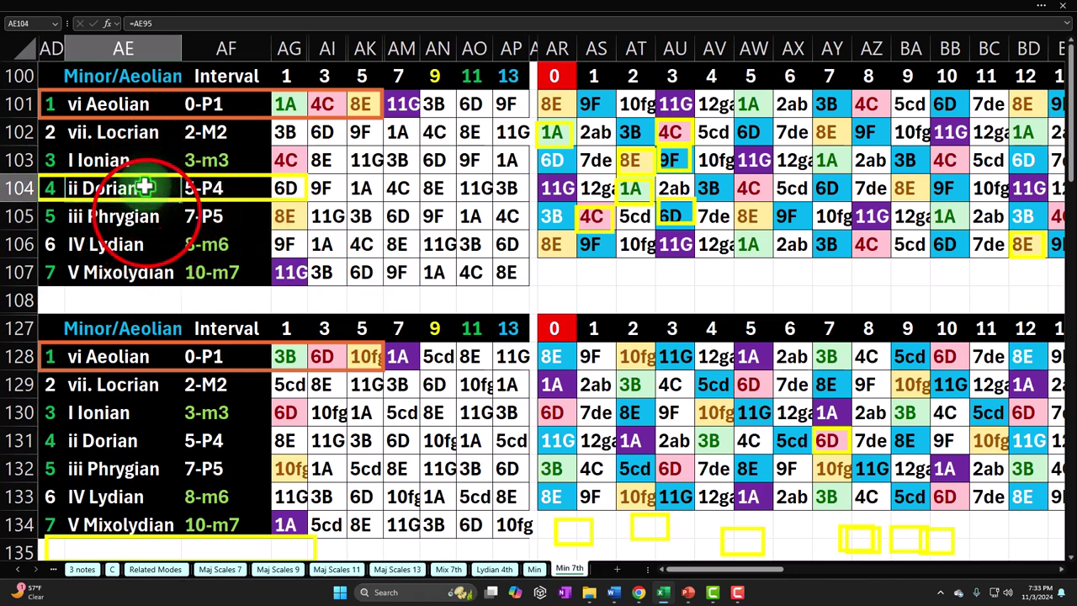
left_click(147, 214)
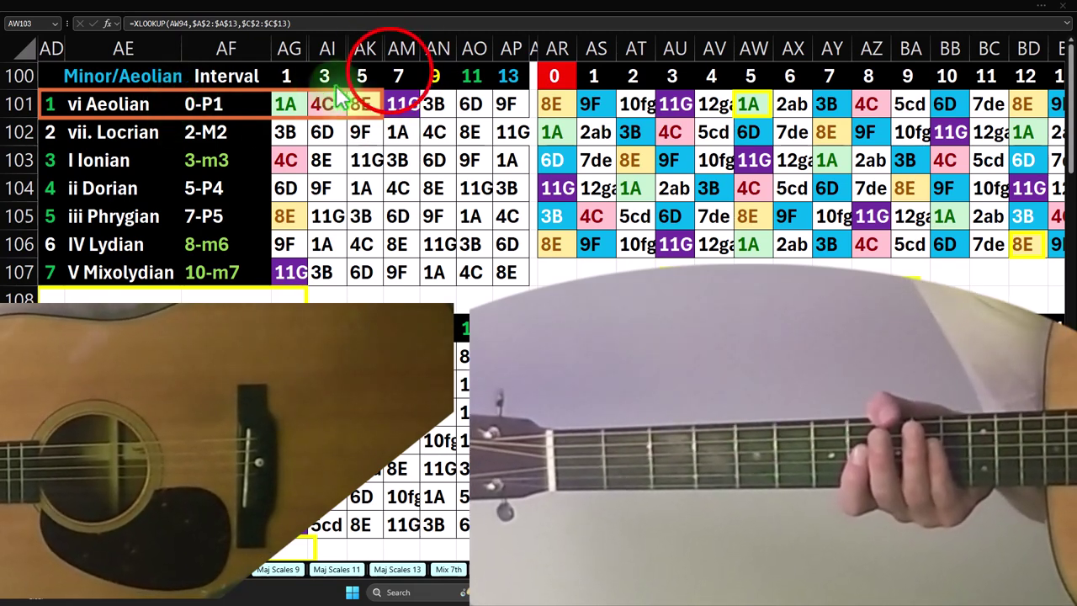
- Relate the 1, 5 and 7 chord-degree headings to the fifth-fret notes in AW103:AW106, focusing on the seventh in AW103
left_click(394, 74)
type("7")
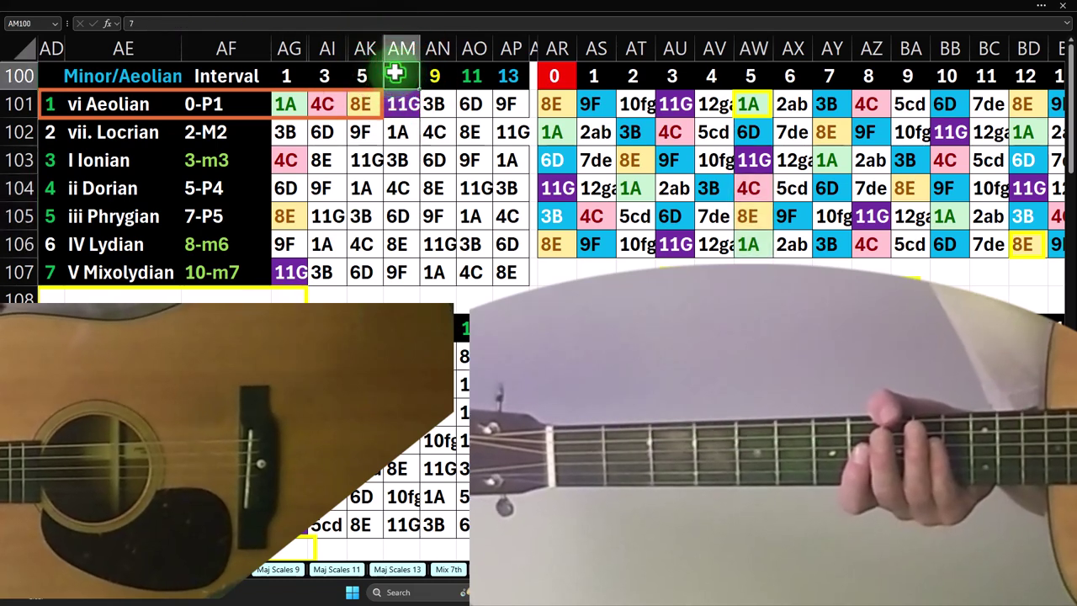
left_click_drag(745, 168, 748, 244)
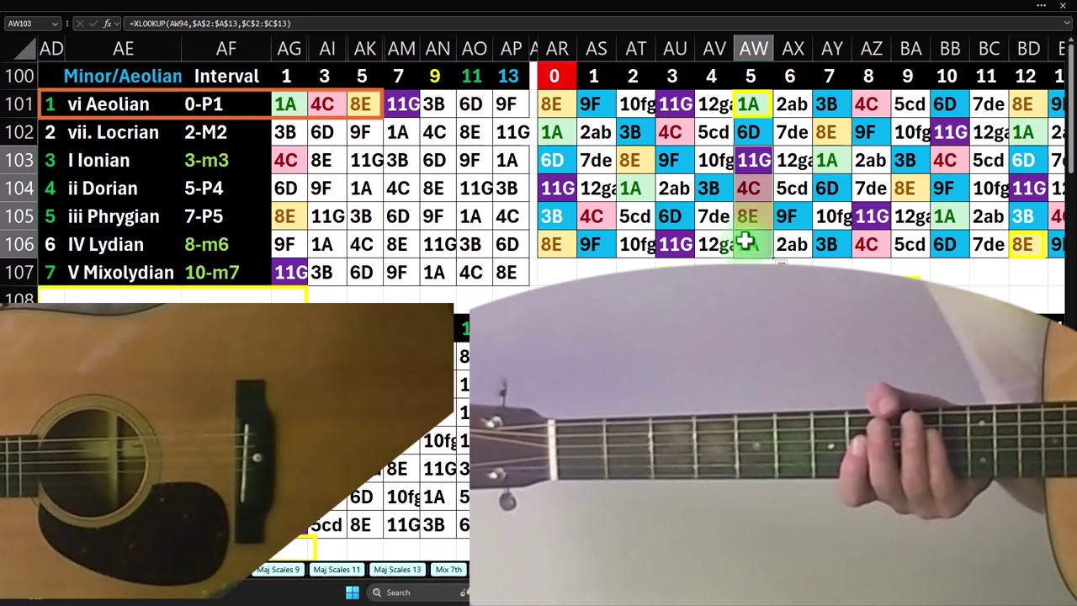
left_click(405, 78)
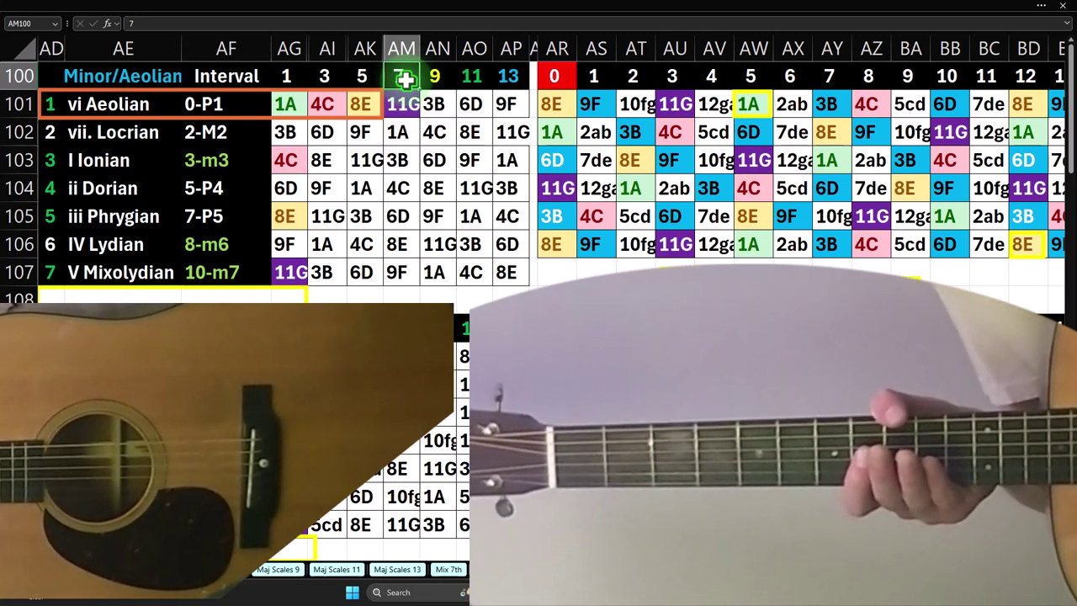
left_click(285, 78)
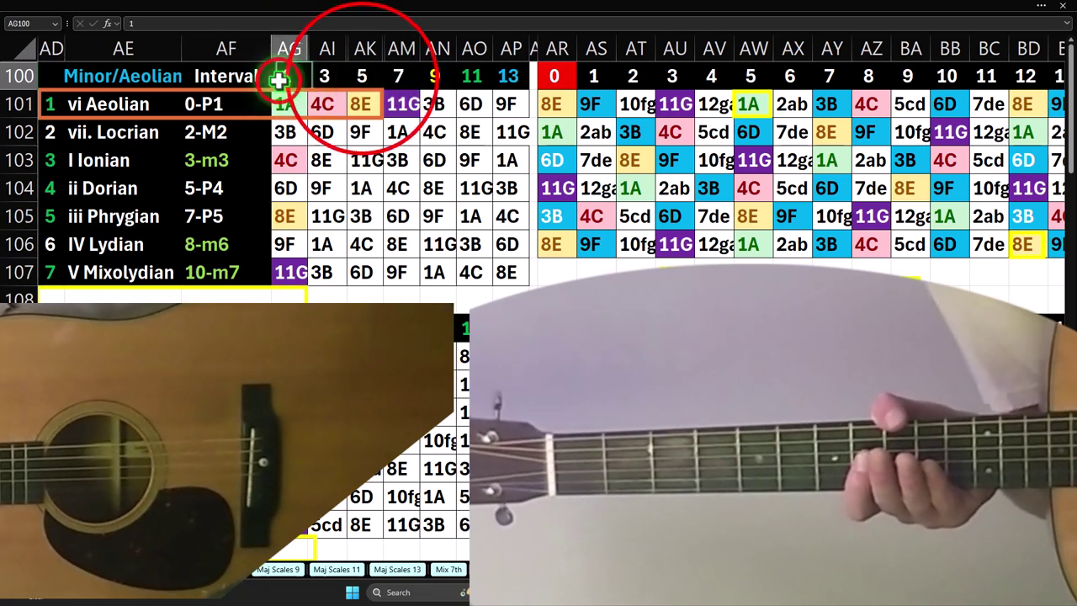
left_click(362, 78)
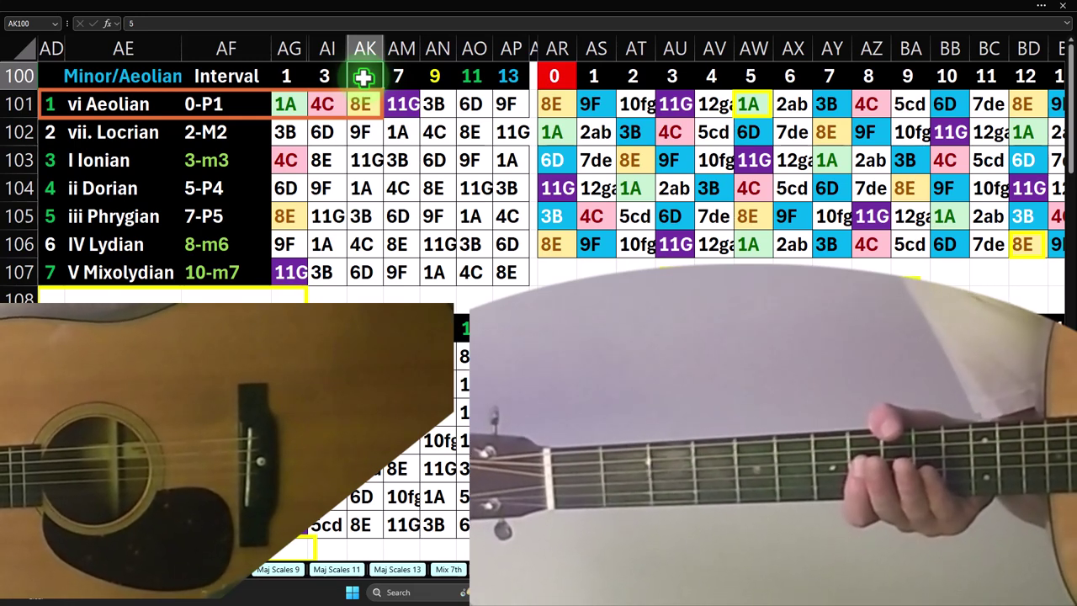
left_click(770, 160)
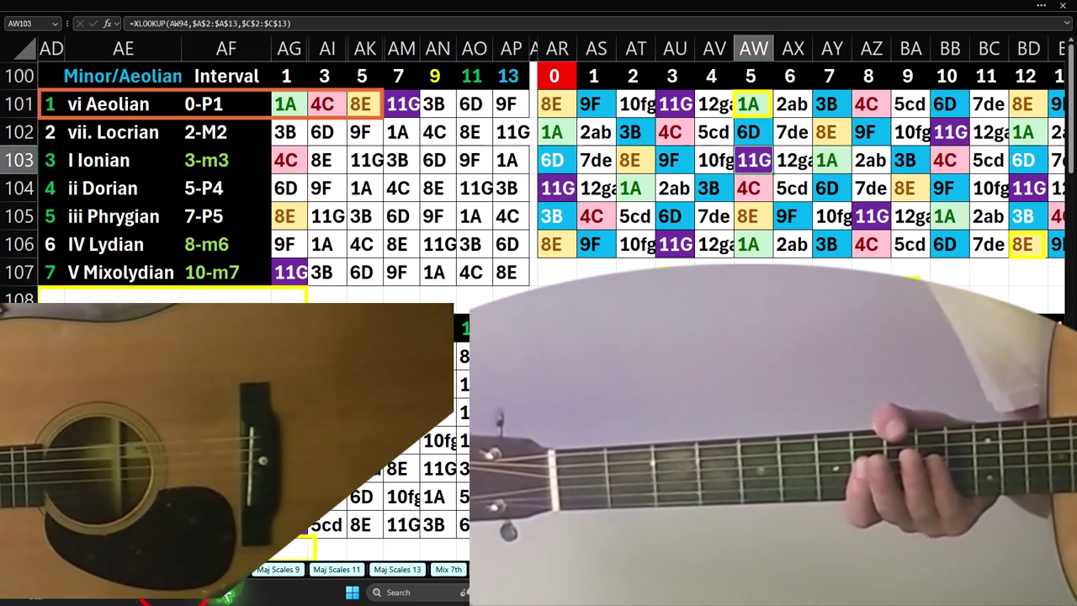
- Review the 7, 9, 11 and 13 headings and the Major/Ionian table's modes from I Ionian to vii Locrian
left_click_drag(399, 75, 509, 76)
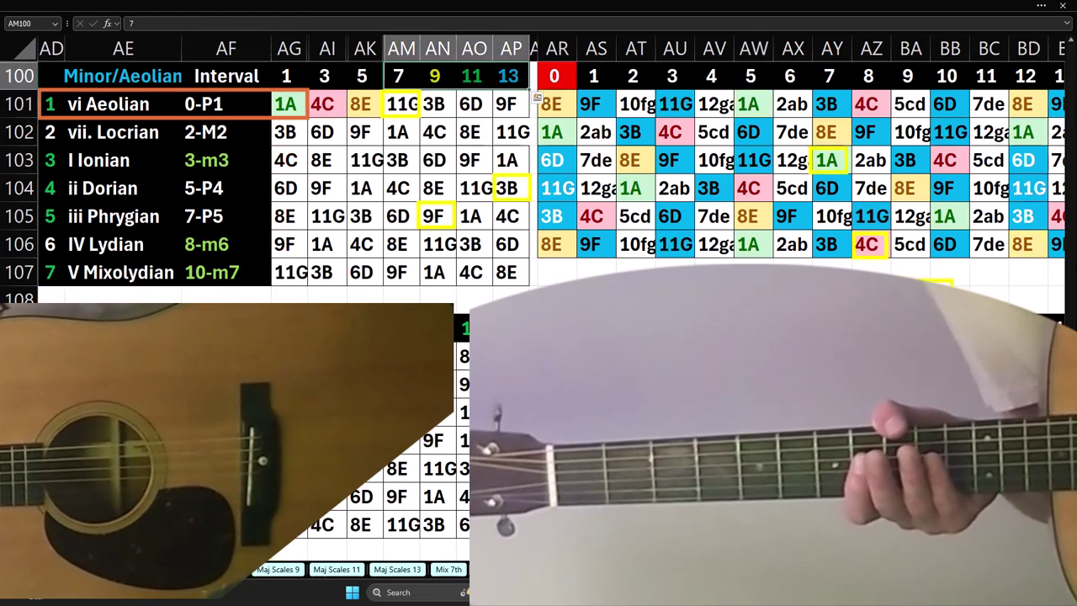
scroll(539, 168, "up", 20)
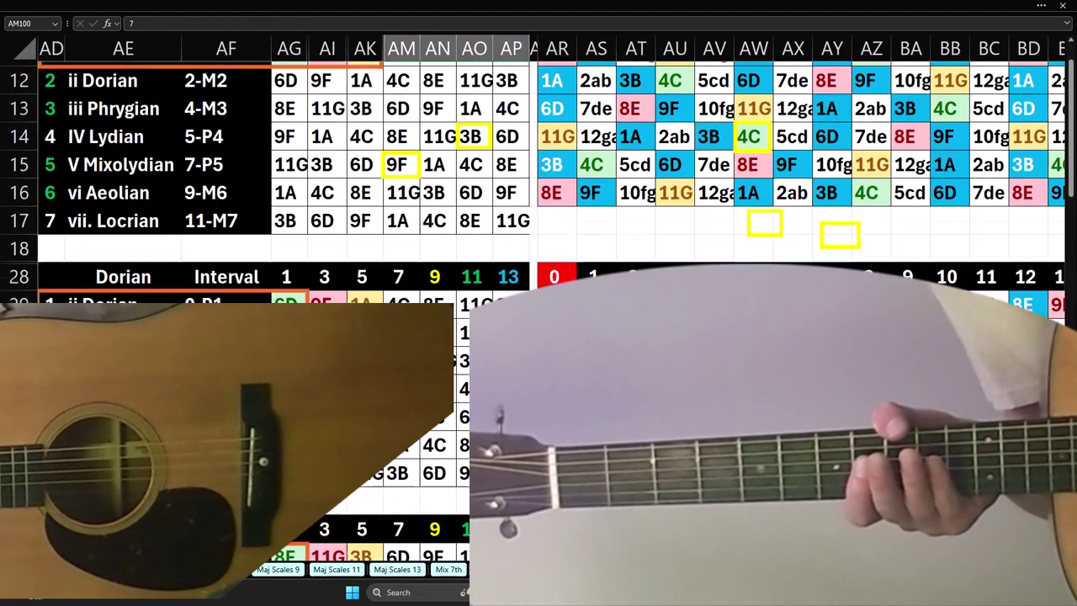
scroll(144, 173, "up", 1)
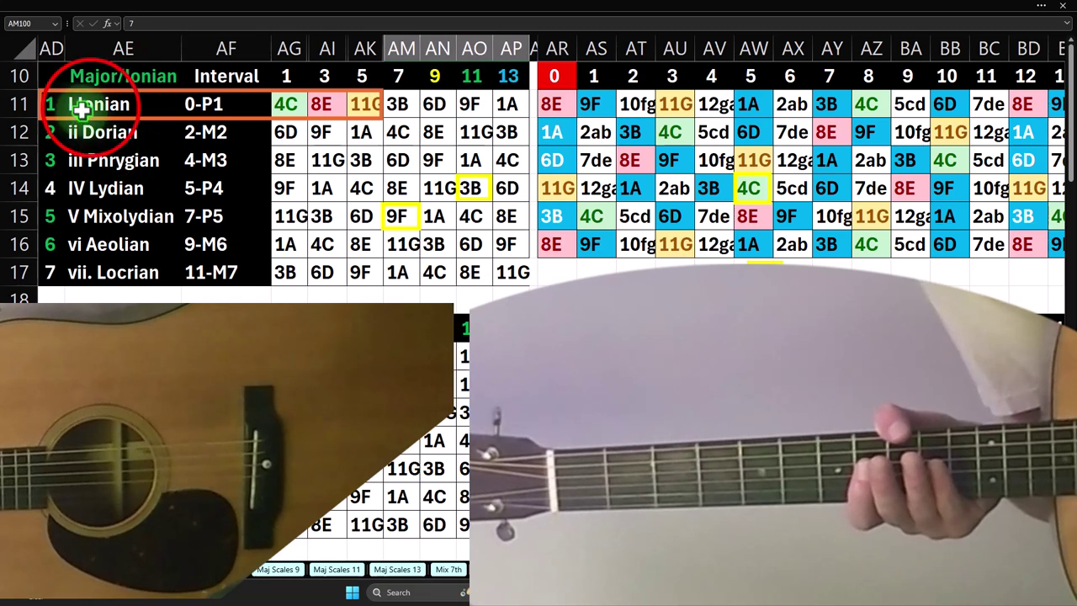
left_click_drag(91, 105, 84, 269)
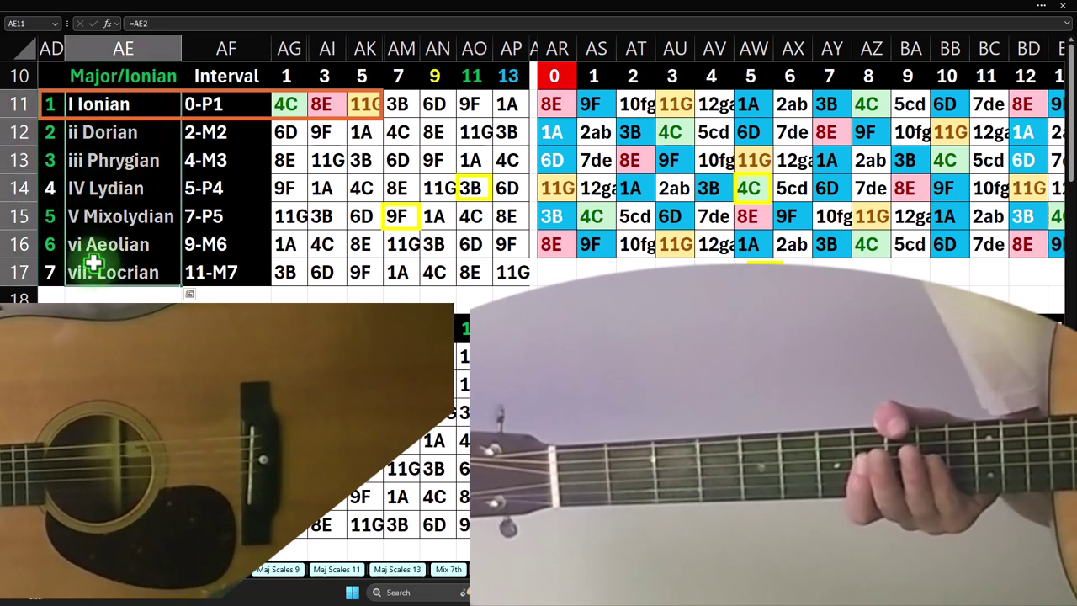